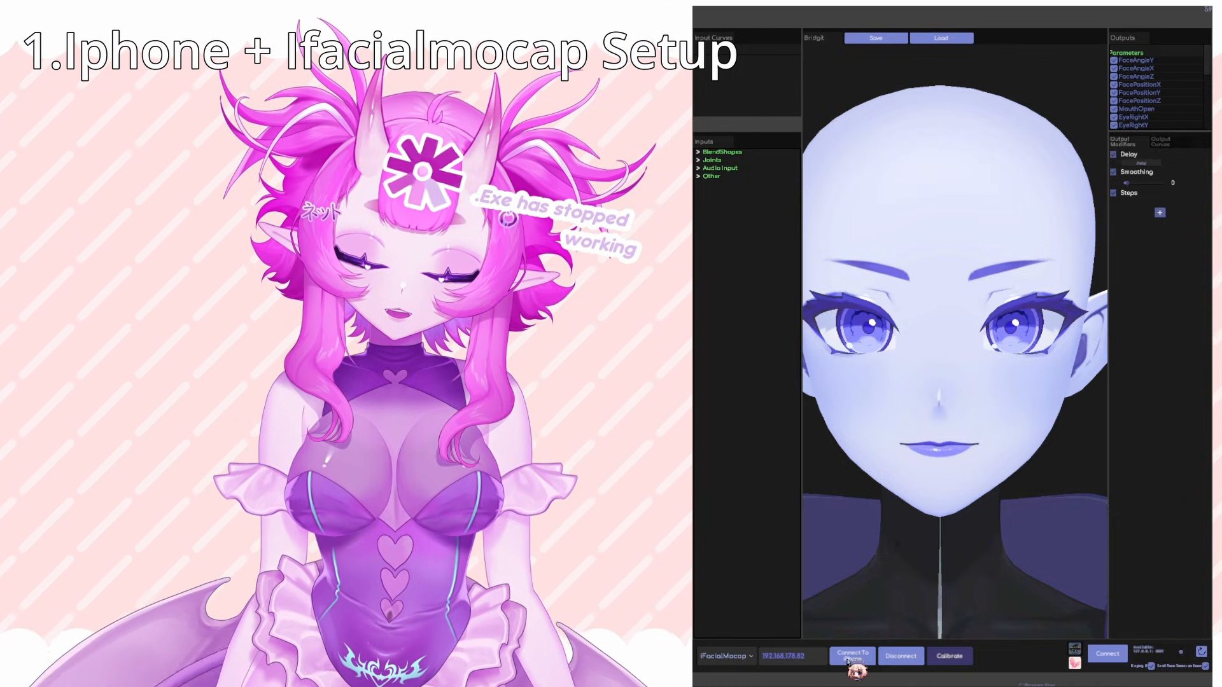
Connect VBridger to the iPhone through iFacialMocap and to VTube Studio, allowing the plugin access to the VTube Studio API
left_click(850, 658)
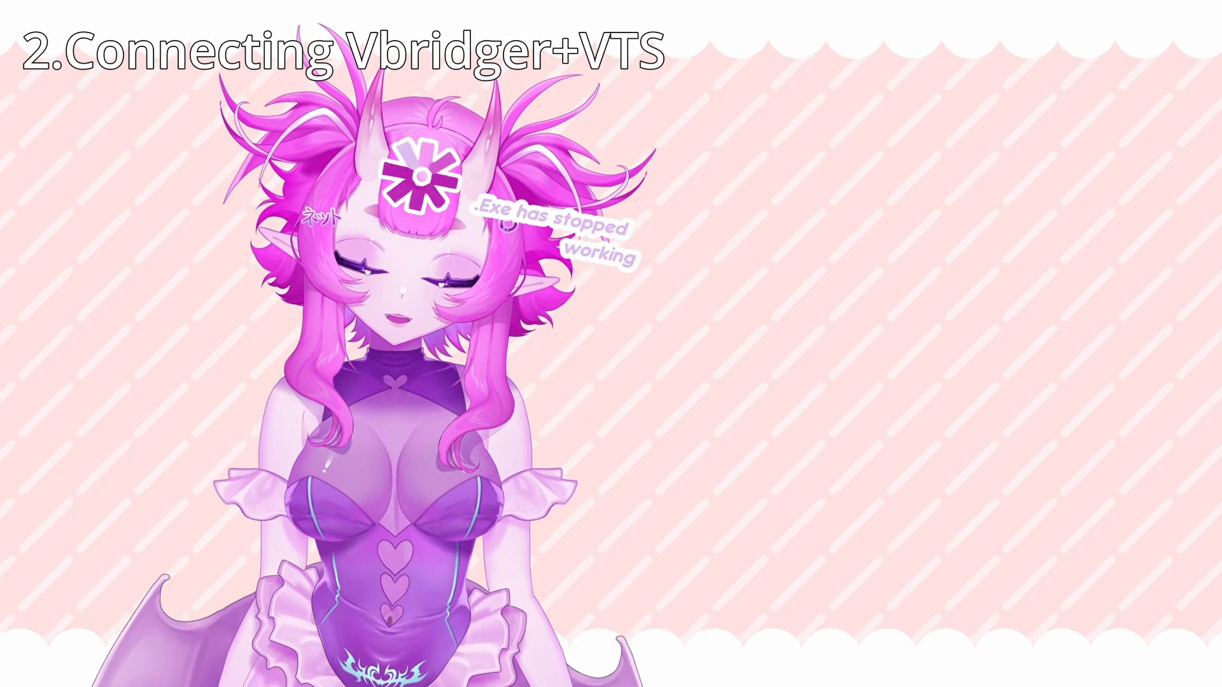
double_click(153, 306)
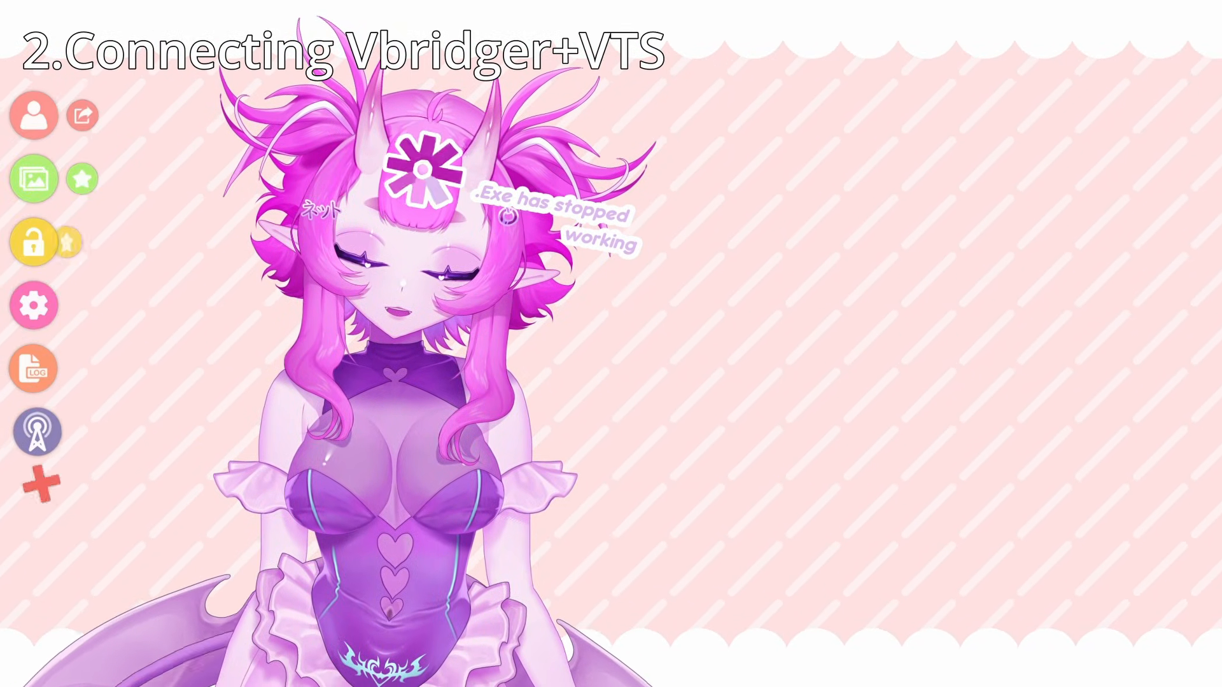
left_click(45, 306)
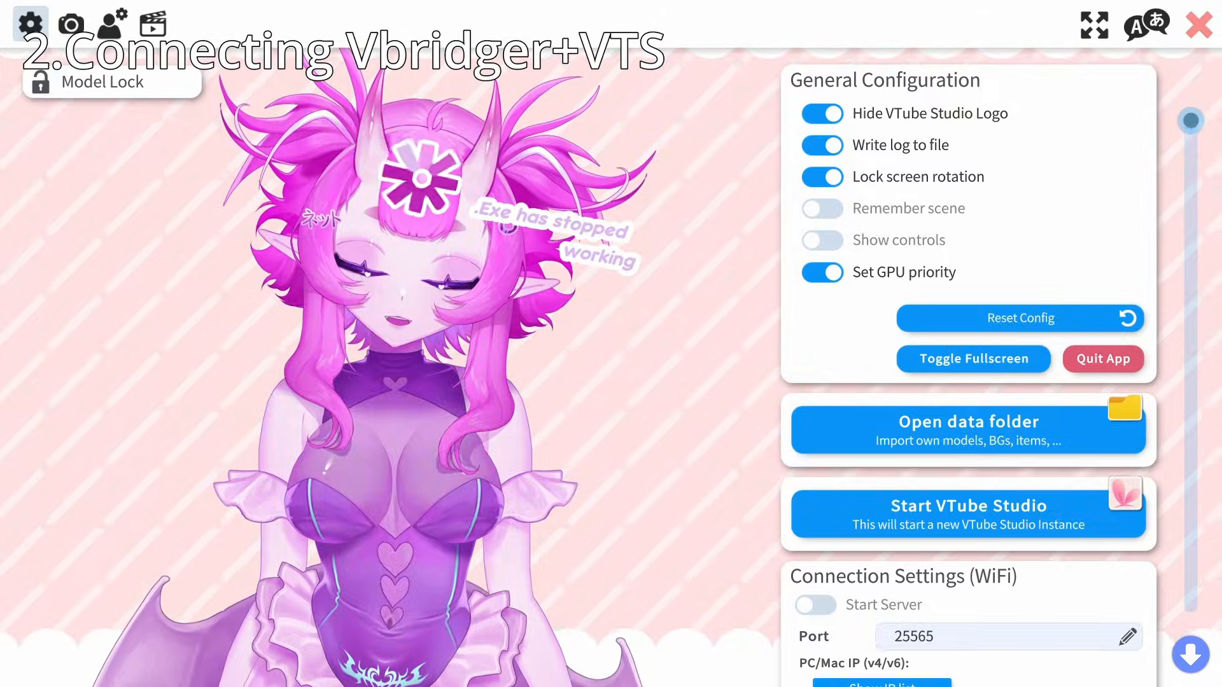
scroll(968, 369, "down", 10)
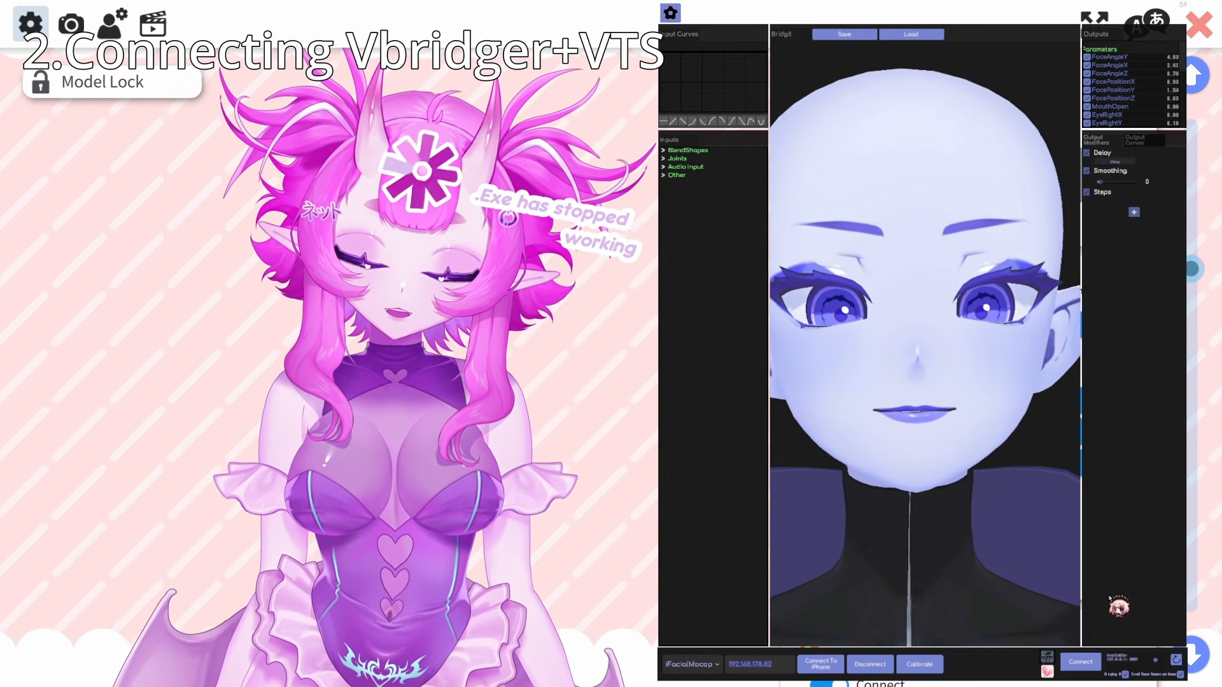
left_click(1082, 667)
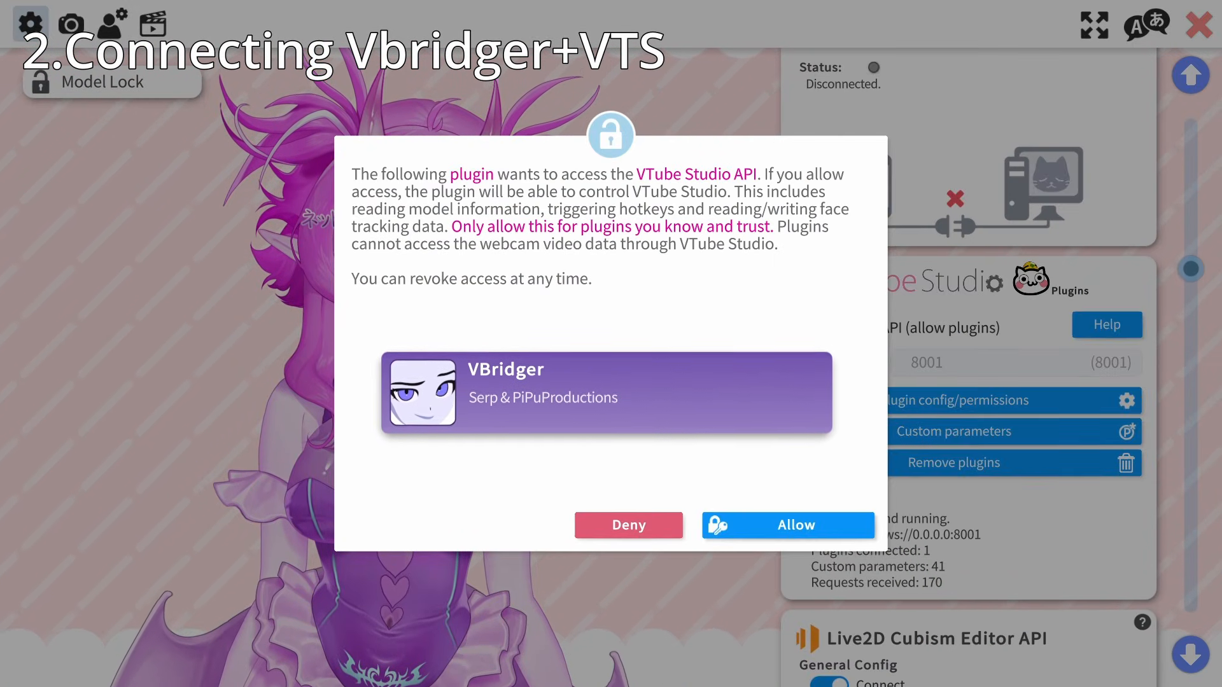
left_click(788, 526)
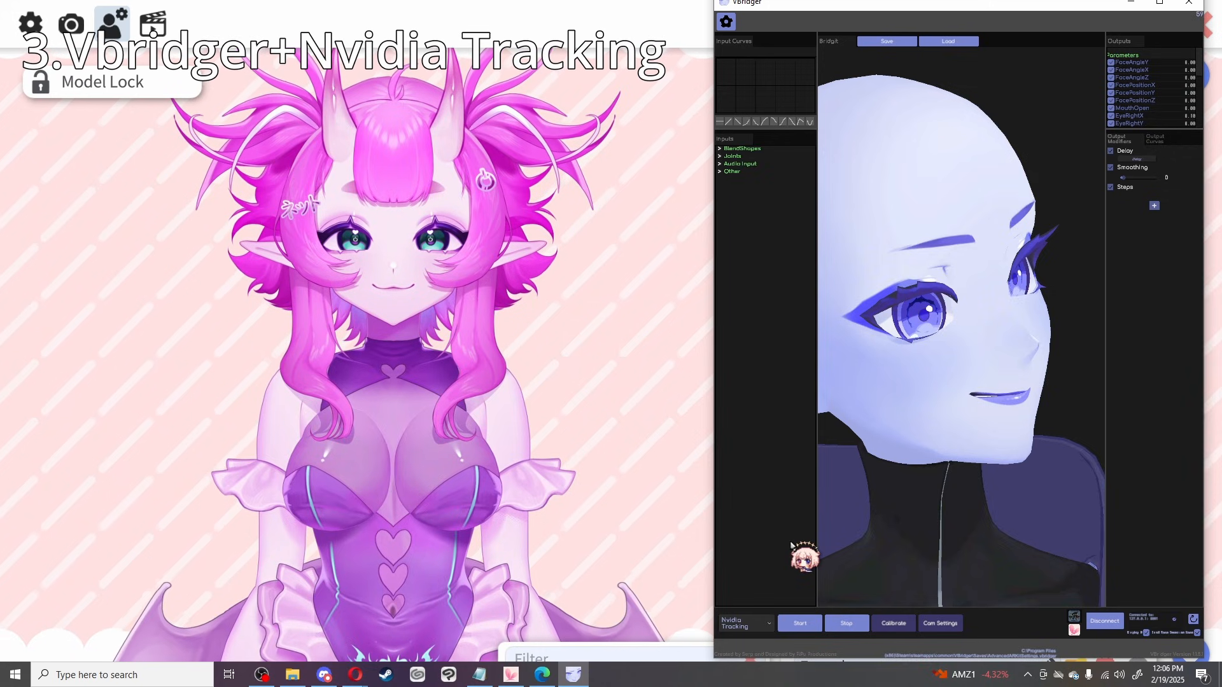
Start face tracking in VBridger with Nvidia Tracking, minimize the tracker windows, and calibrate the face
left_click(746, 623)
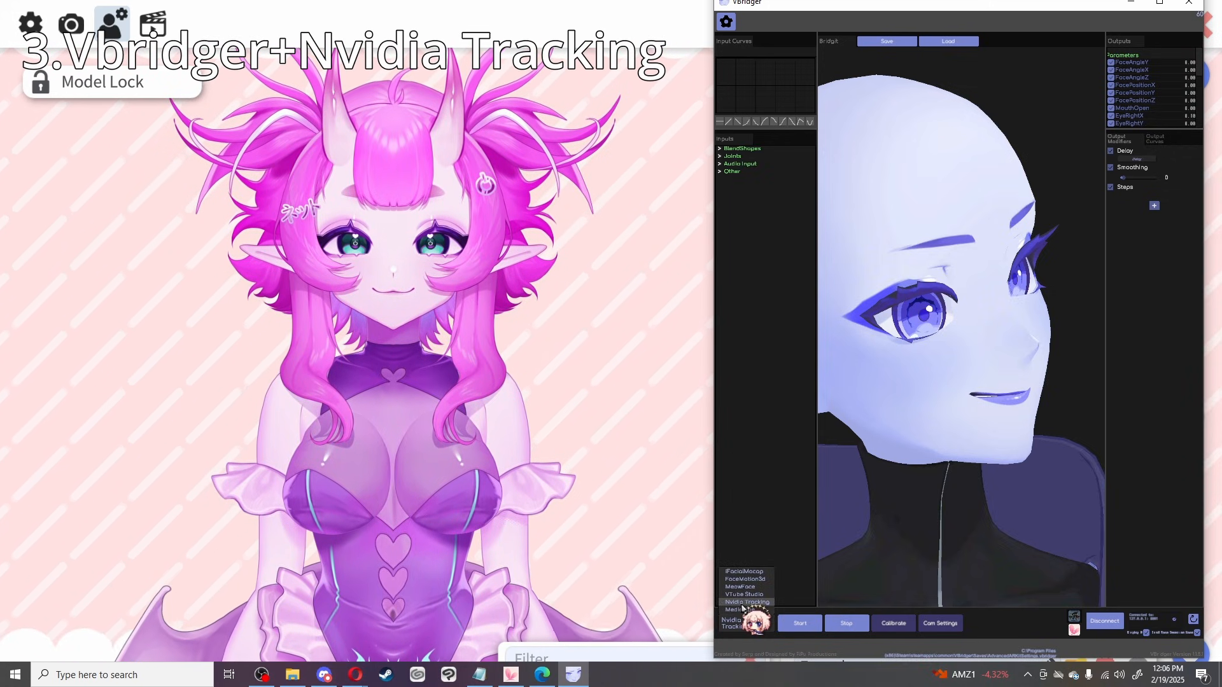
left_click(744, 602)
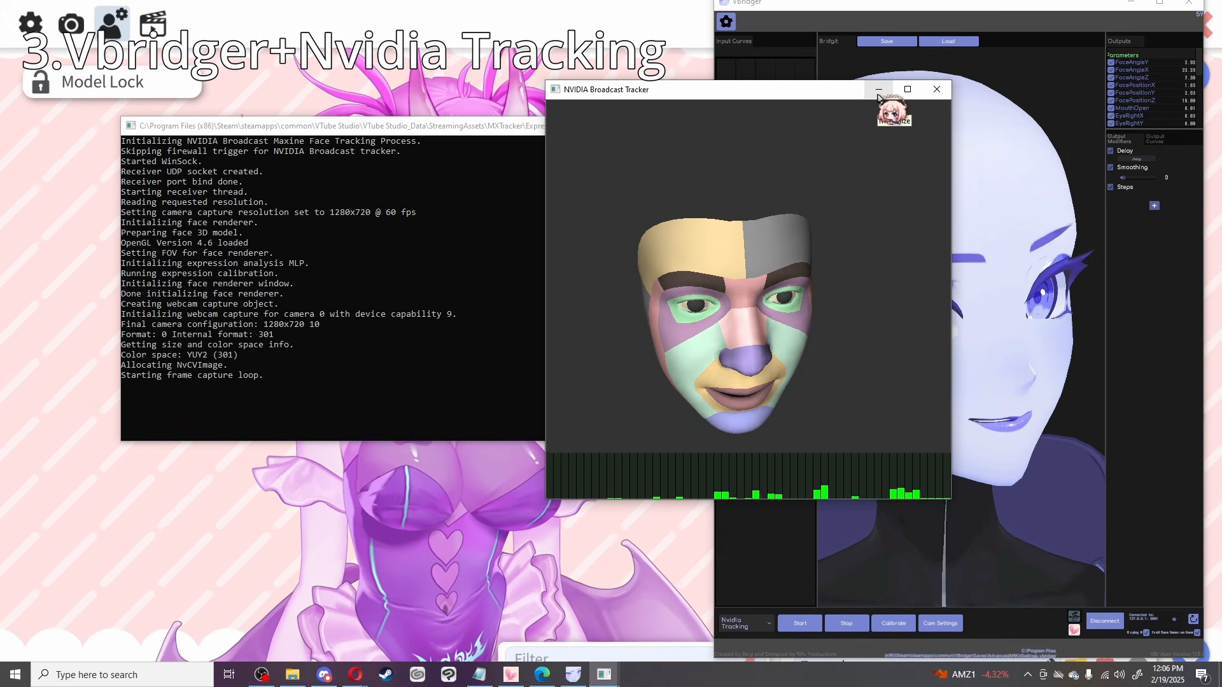
left_click(878, 94)
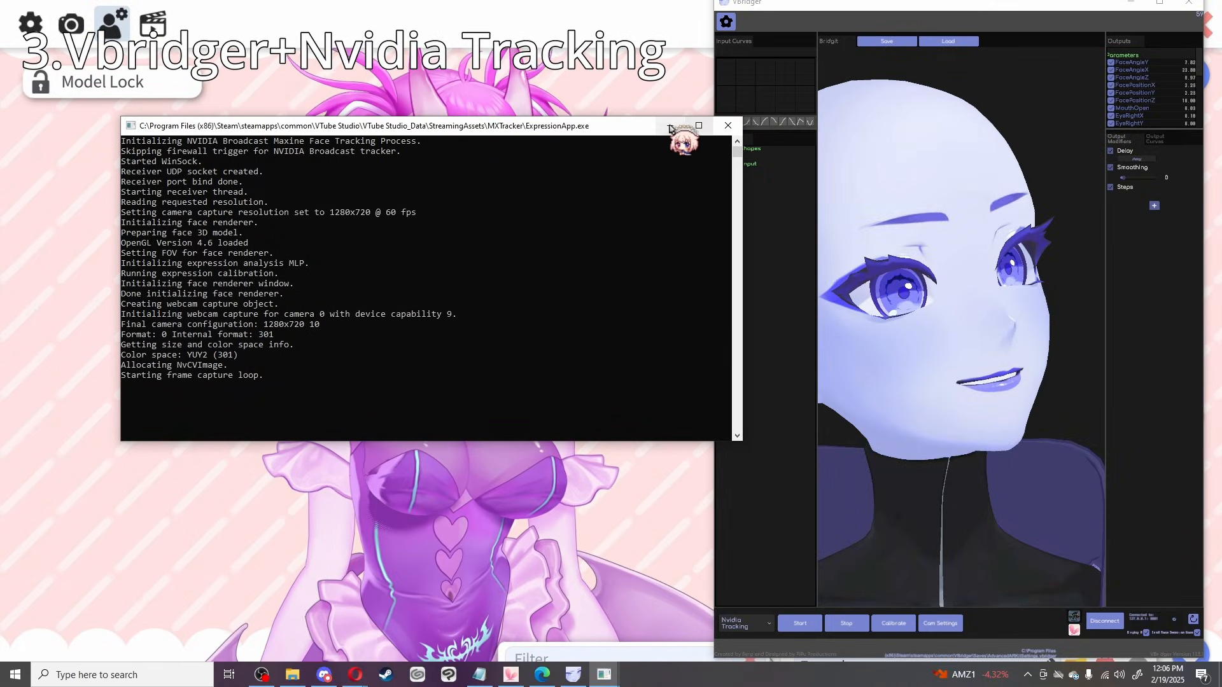
left_click(670, 125)
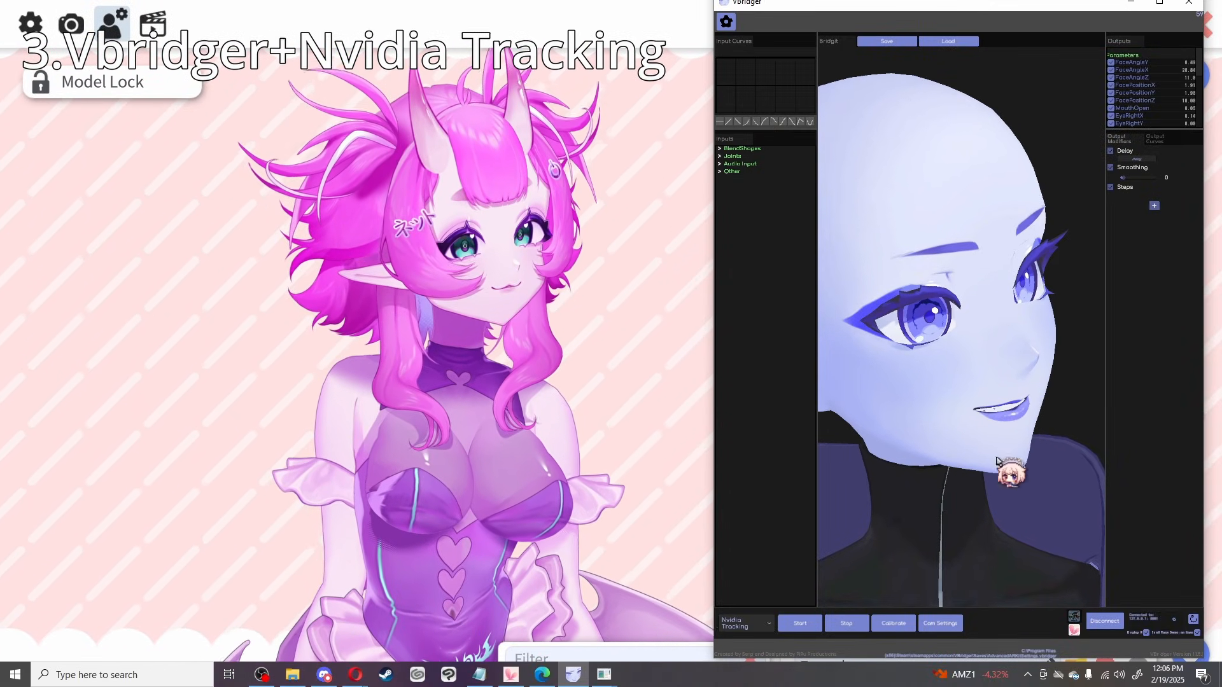
left_click(891, 624)
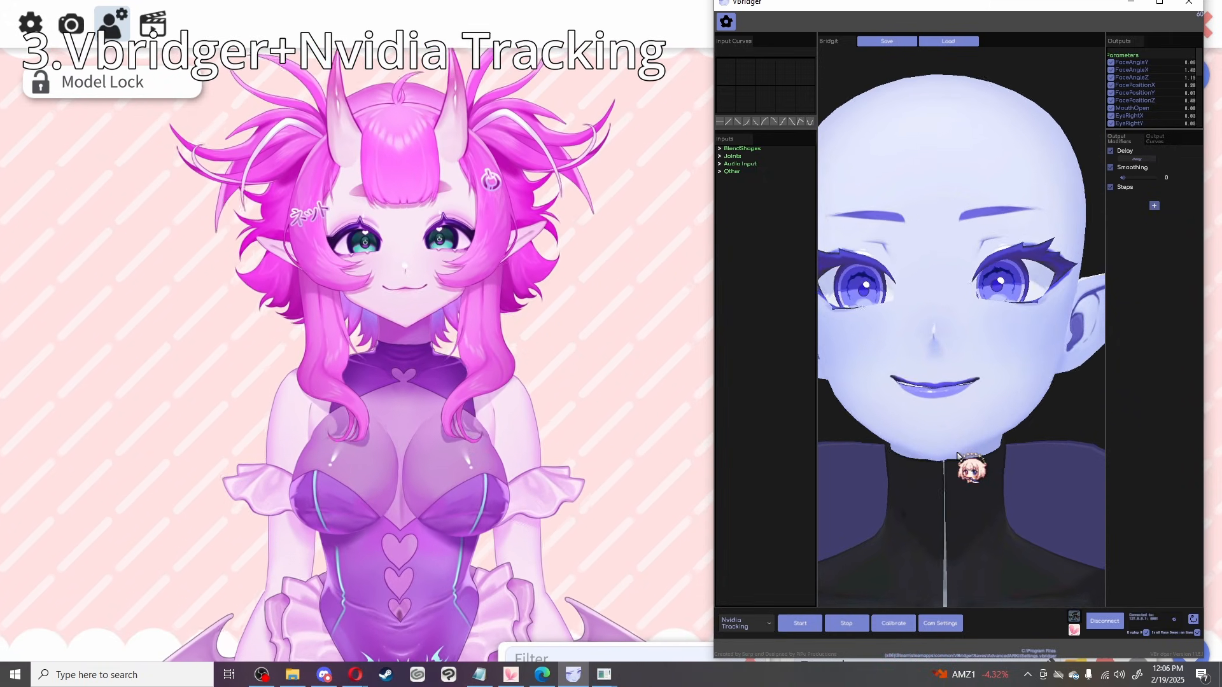
Switch VBridger's tracking source to MediaPipe and start tracking
left_click(746, 625)
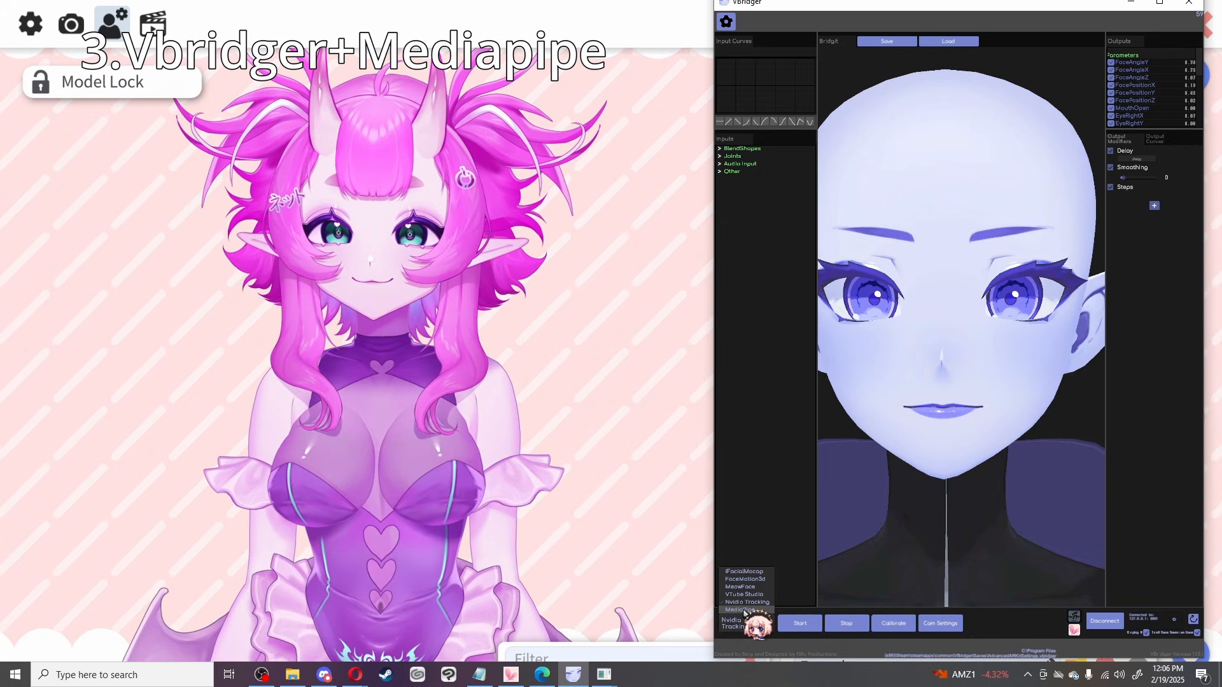
left_click(742, 609)
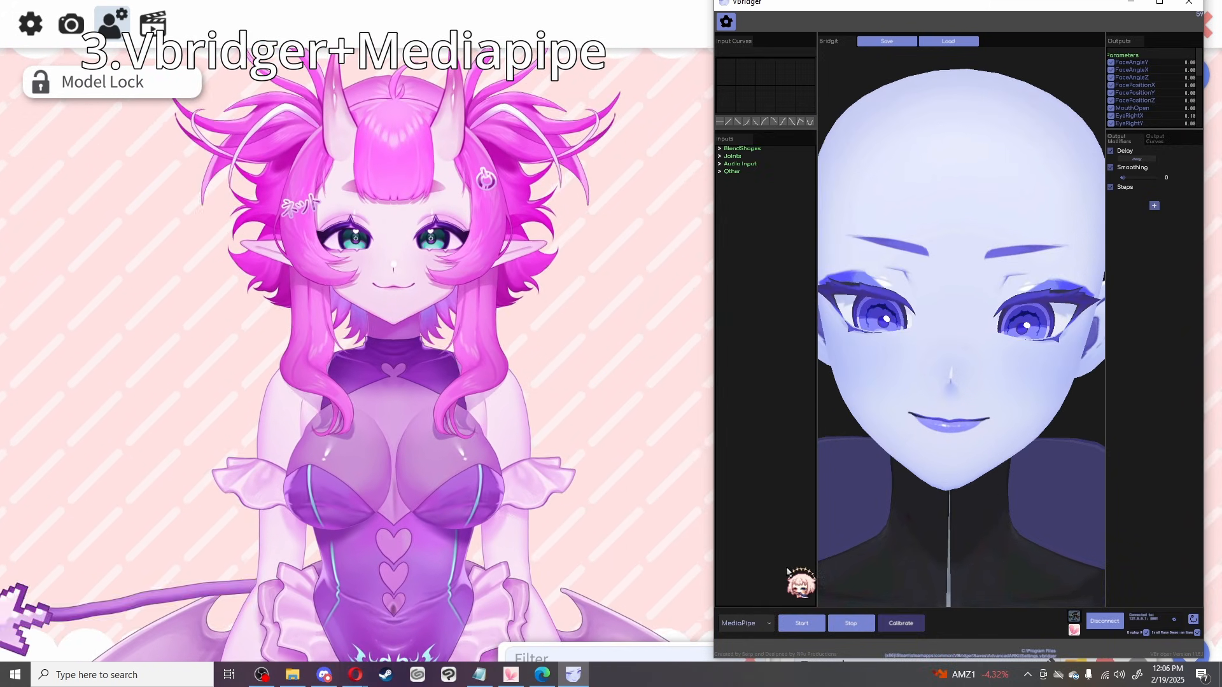
left_click(802, 624)
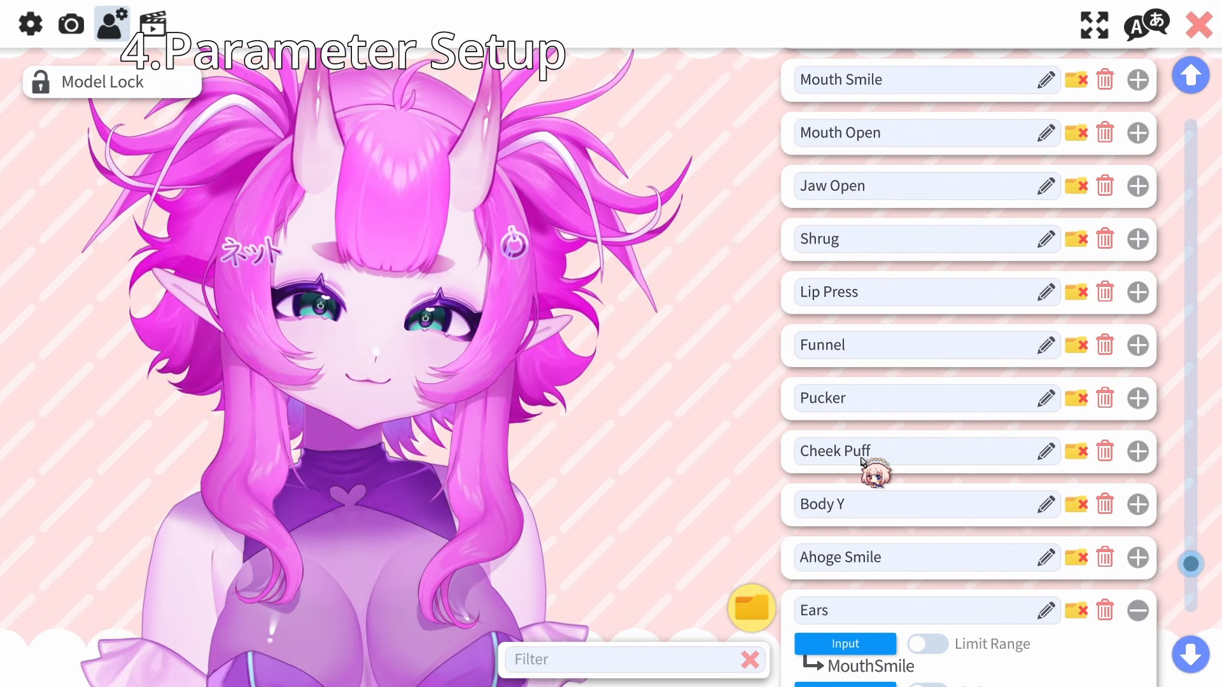
Expand the Mouth Smile parameter in VTube Studio and raise its smoothing to 100
left_click(1138, 79)
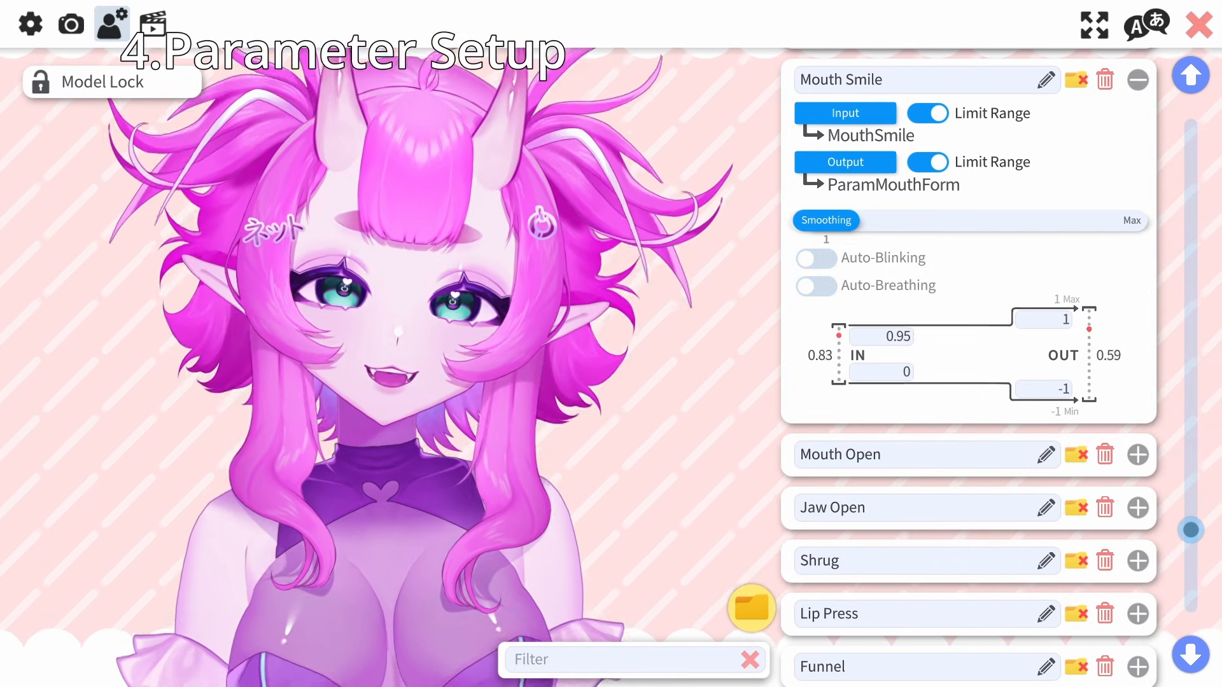
scroll(1027, 330, "up", 2)
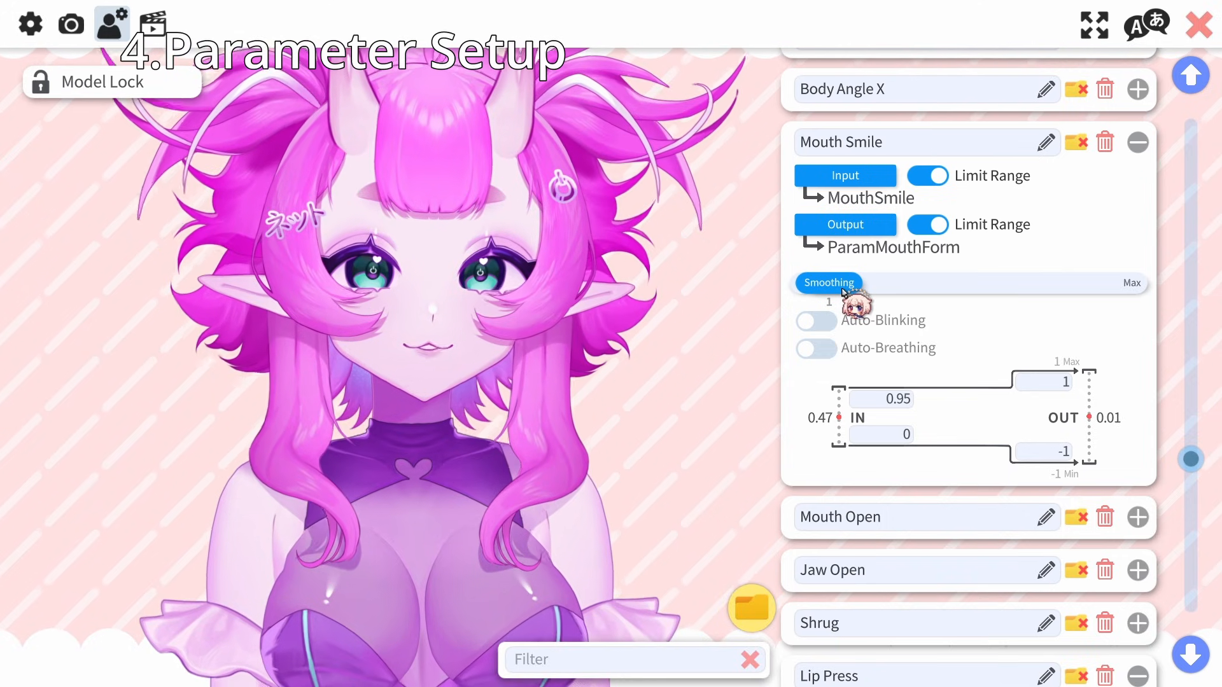
left_click_drag(844, 291, 1165, 294)
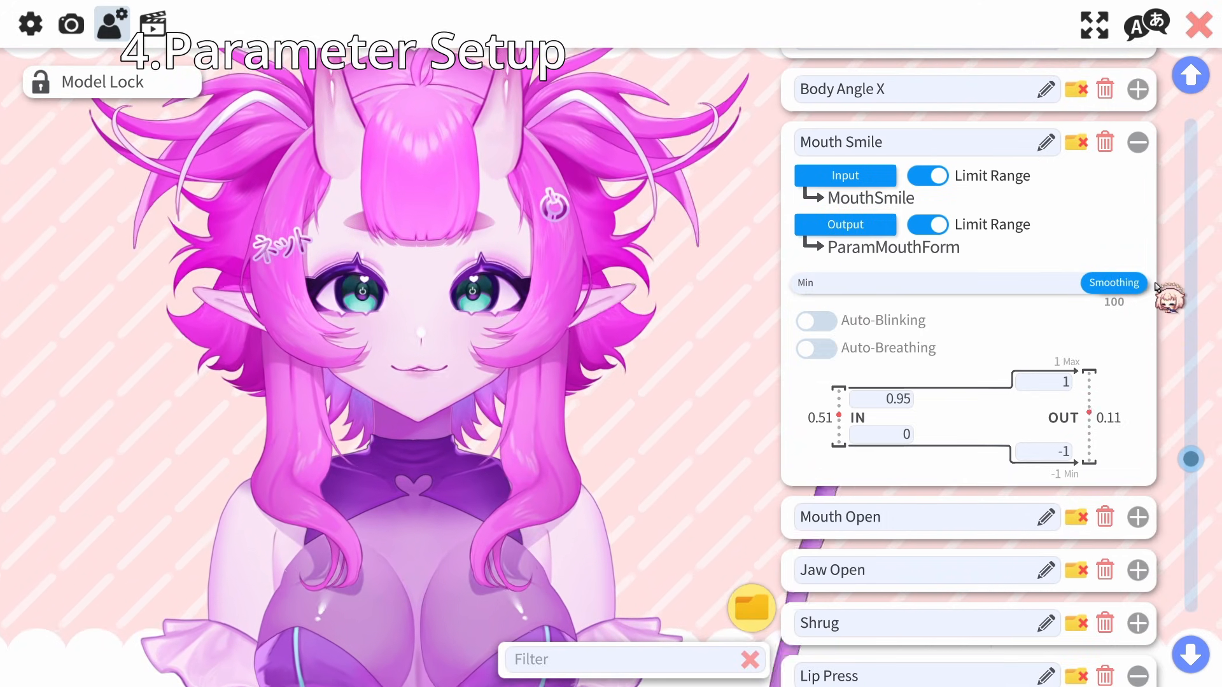
Expand the Mouth Open parameter and lower the smoothing of both Mouth Smile and Mouth Open to 1
left_click(1138, 517)
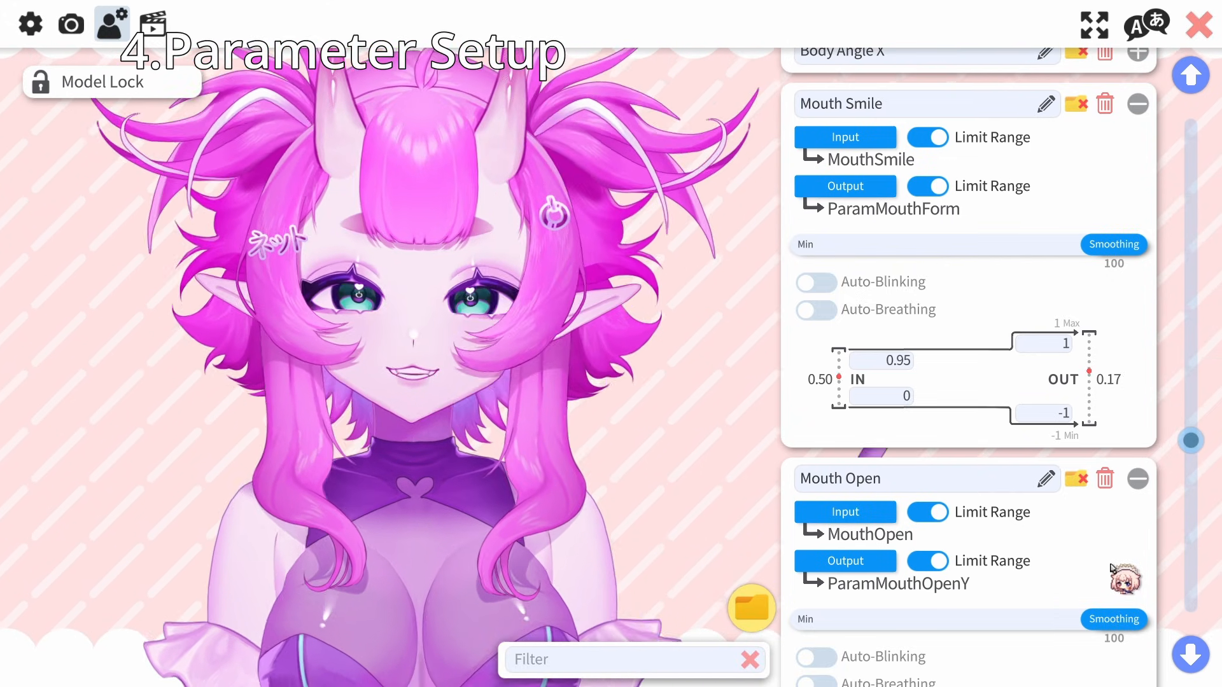
left_click_drag(1112, 253, 827, 258)
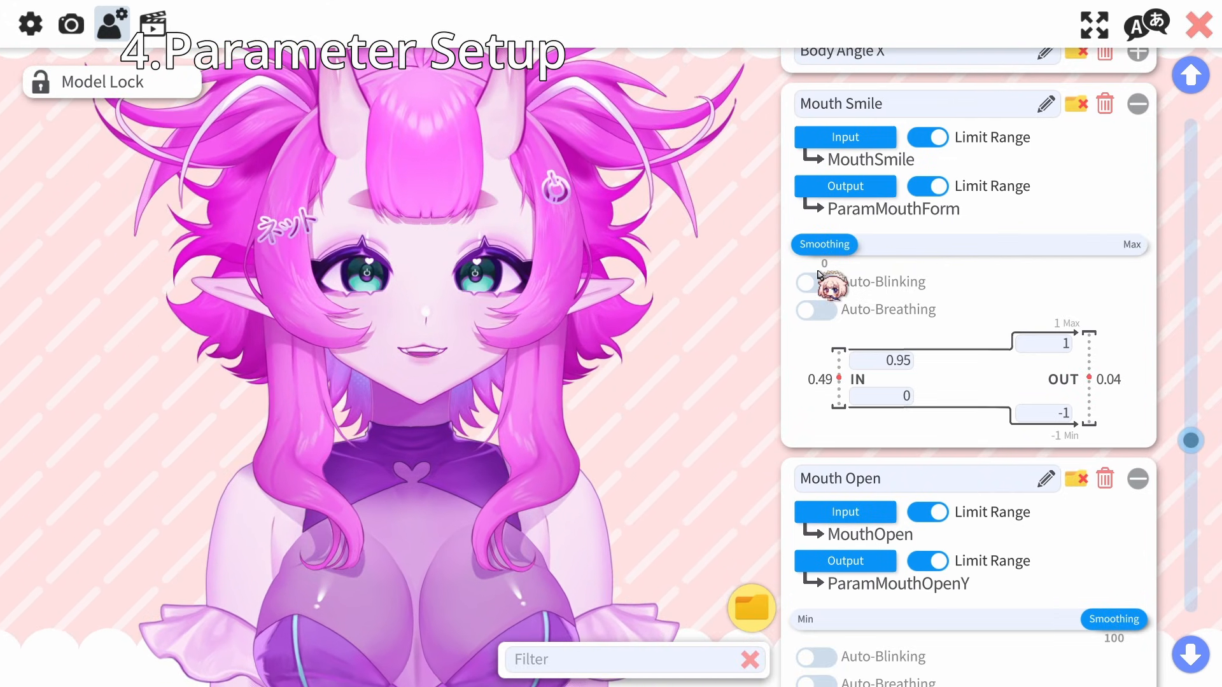
left_click_drag(1117, 620, 824, 621)
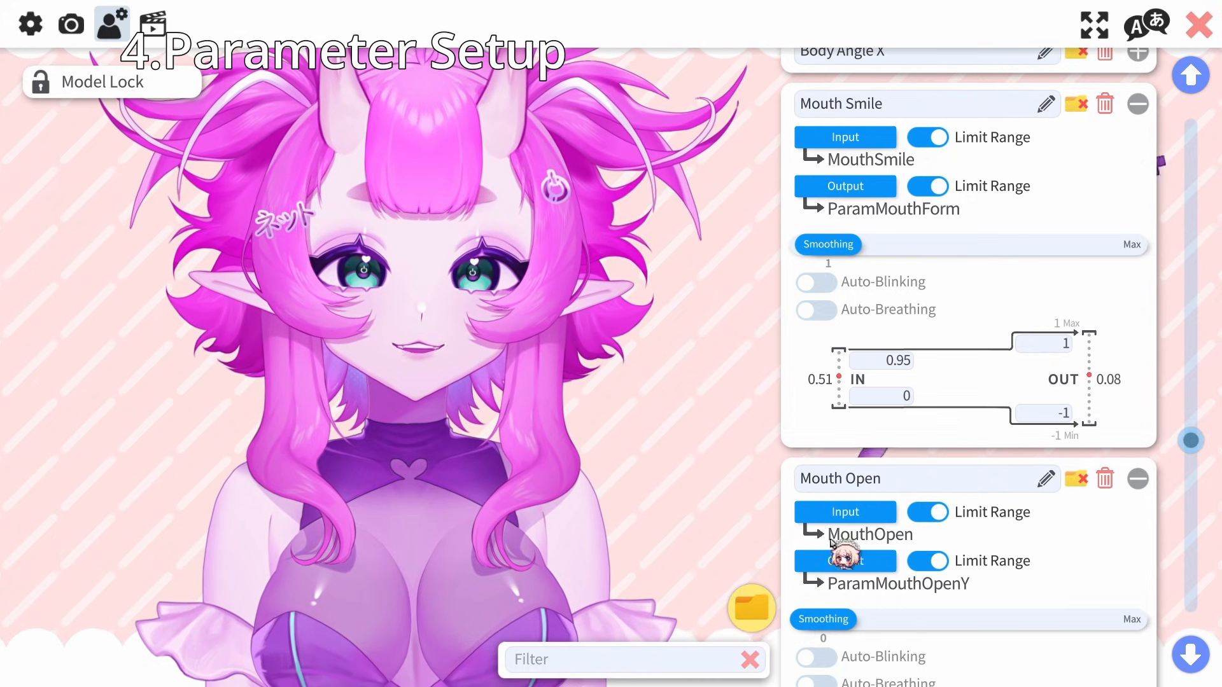
left_click_drag(828, 249, 822, 248)
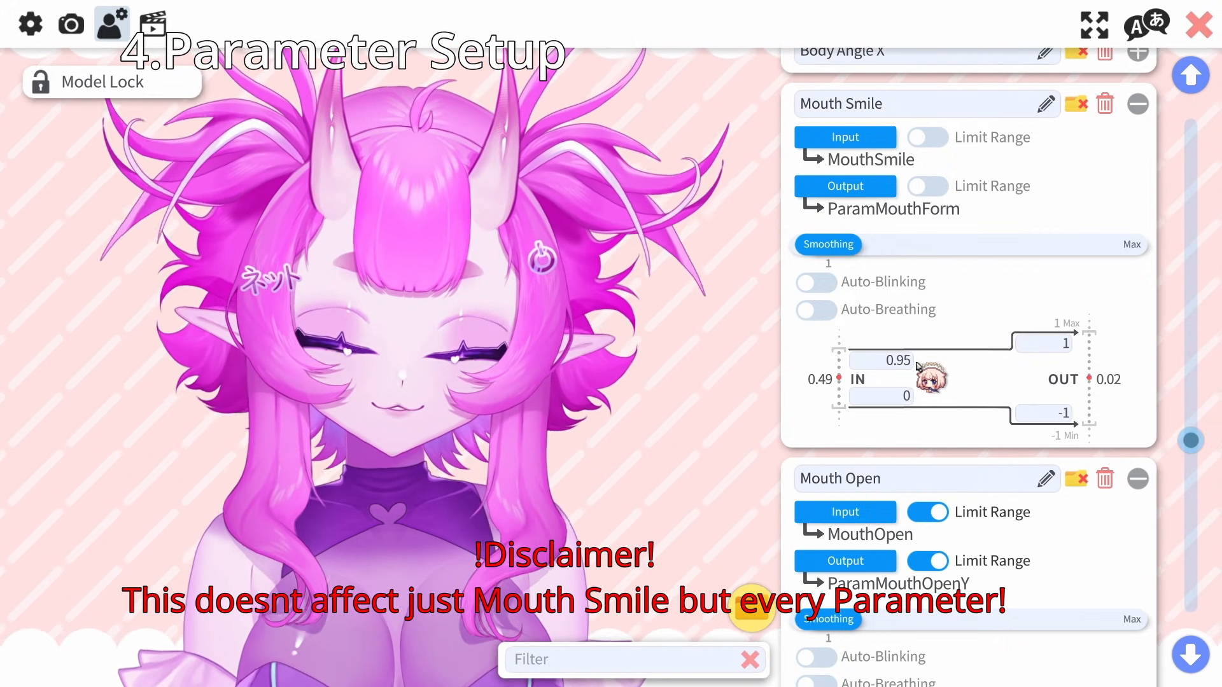
Try input limits of 0.7 (upper) and 0.09 (lower) for Mouth Smile, restoring them to 0.95 and 0
double_click(909, 360)
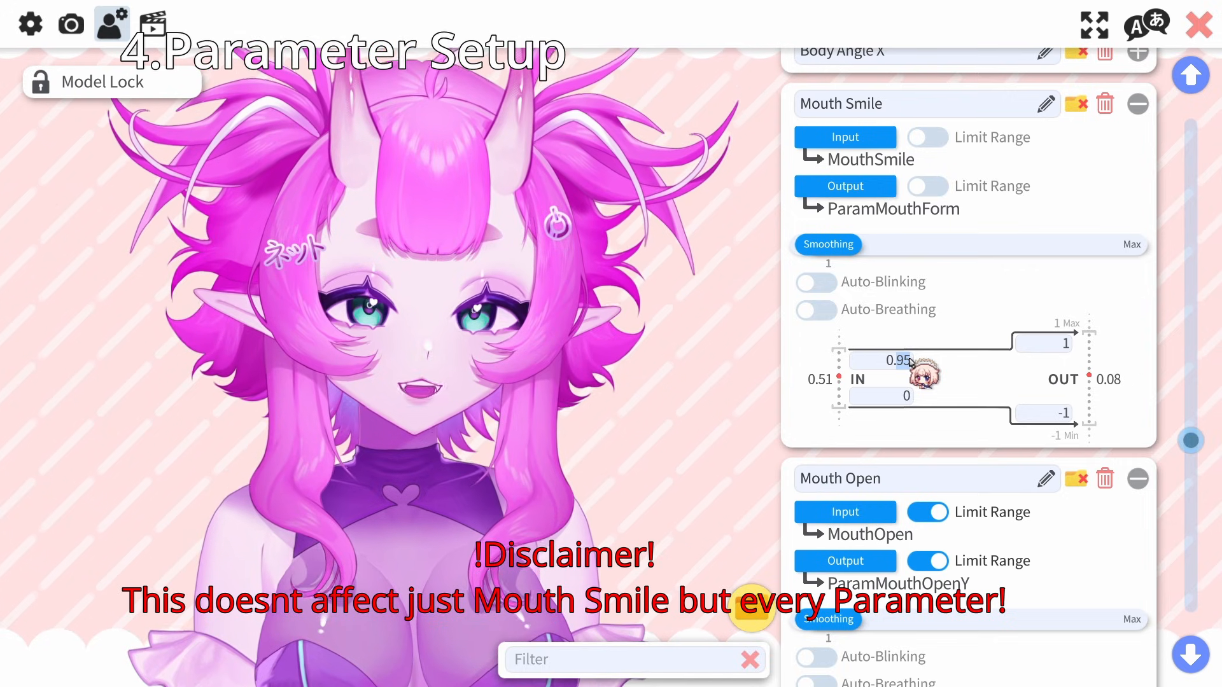
type("7")
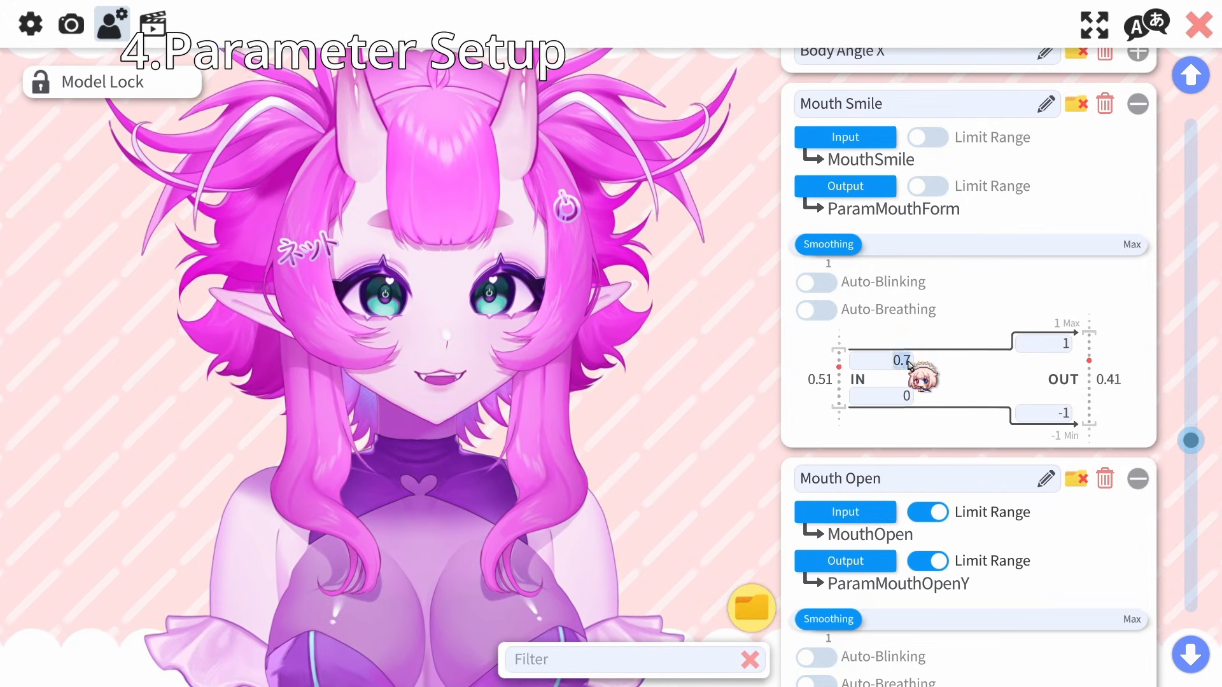
type("5")
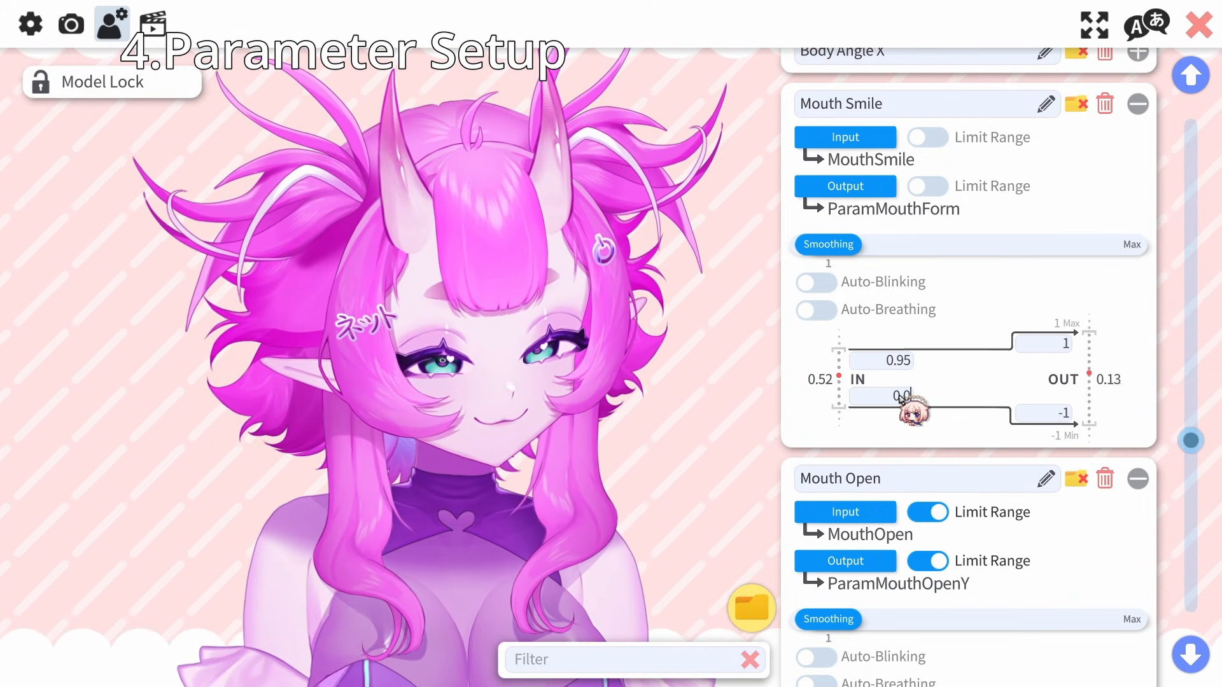
type("9")
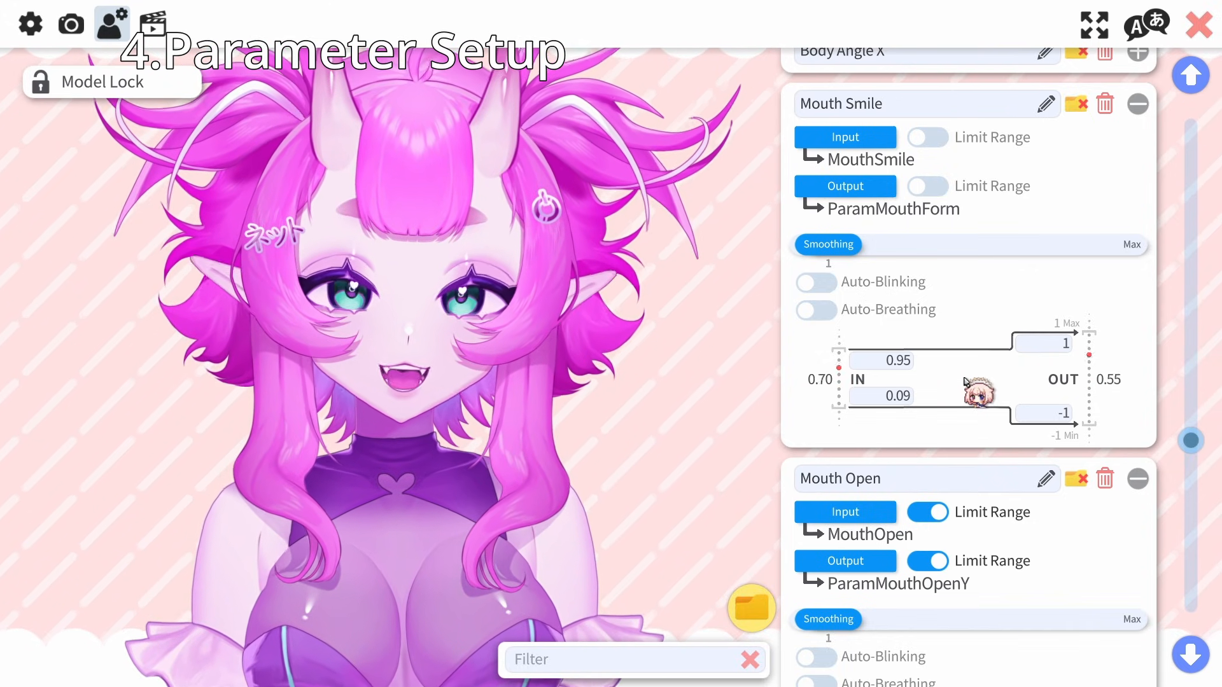
type("0")
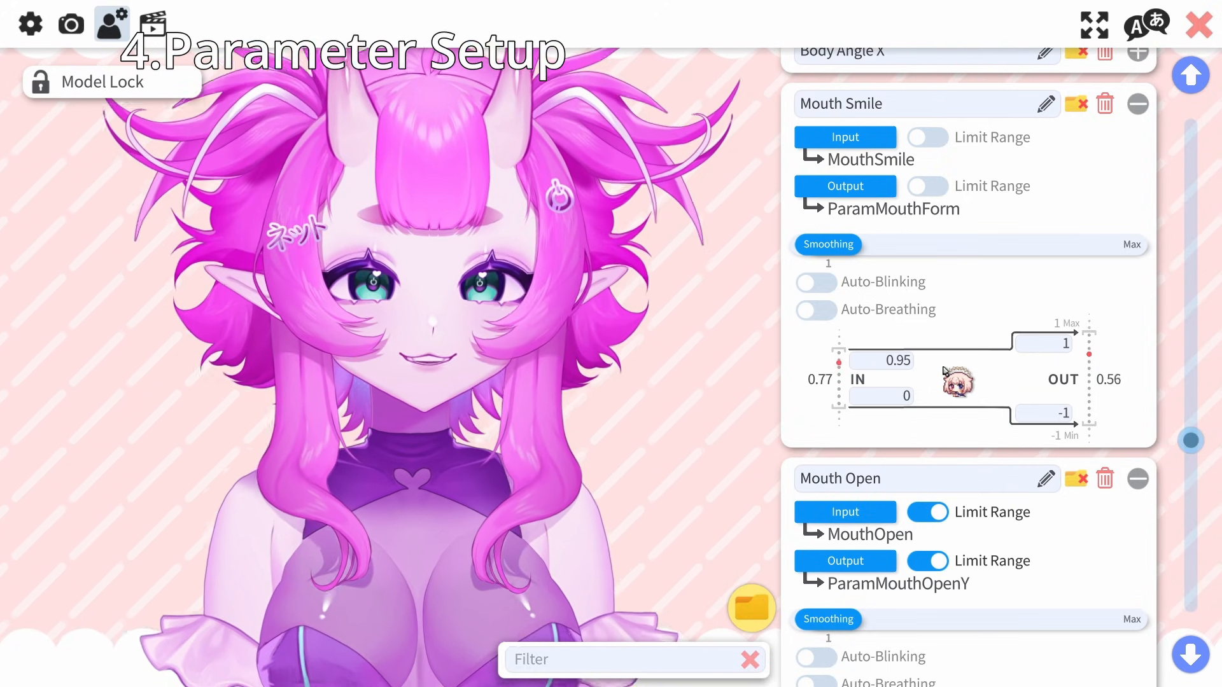
Turn on Limit Range for Mouth Smile's input and output, and turn both off for Mouth Open
left_click(936, 140)
left_click(926, 187)
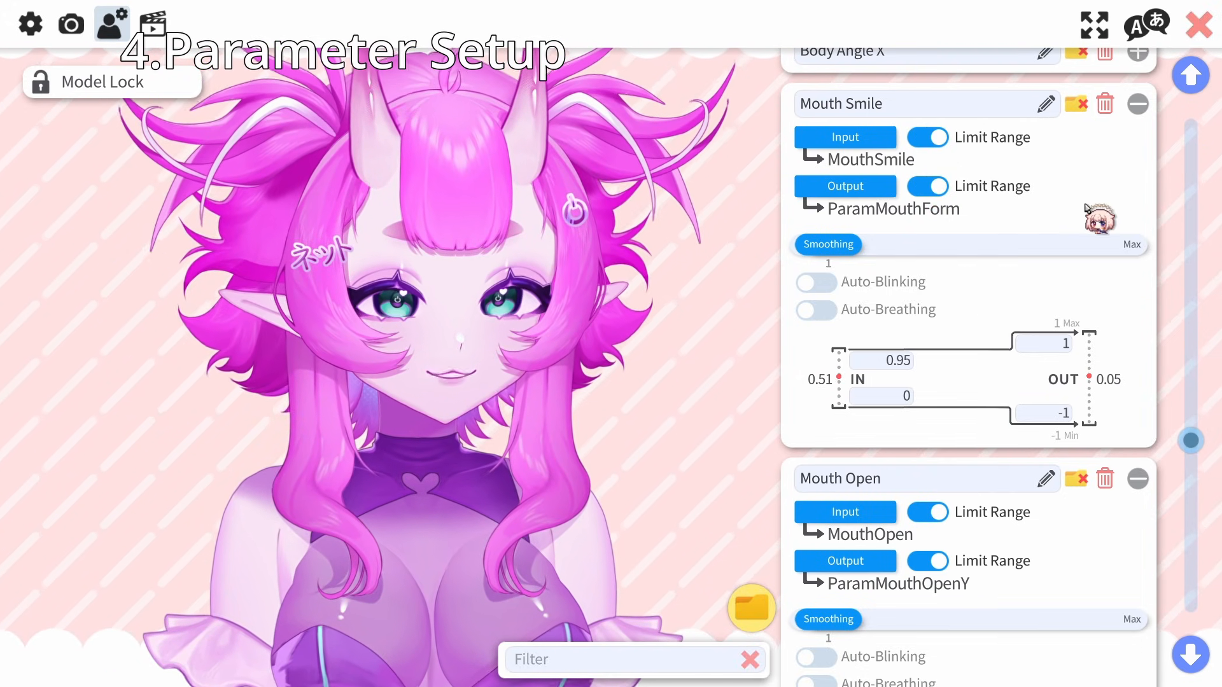
scroll(1085, 209, "down", 3)
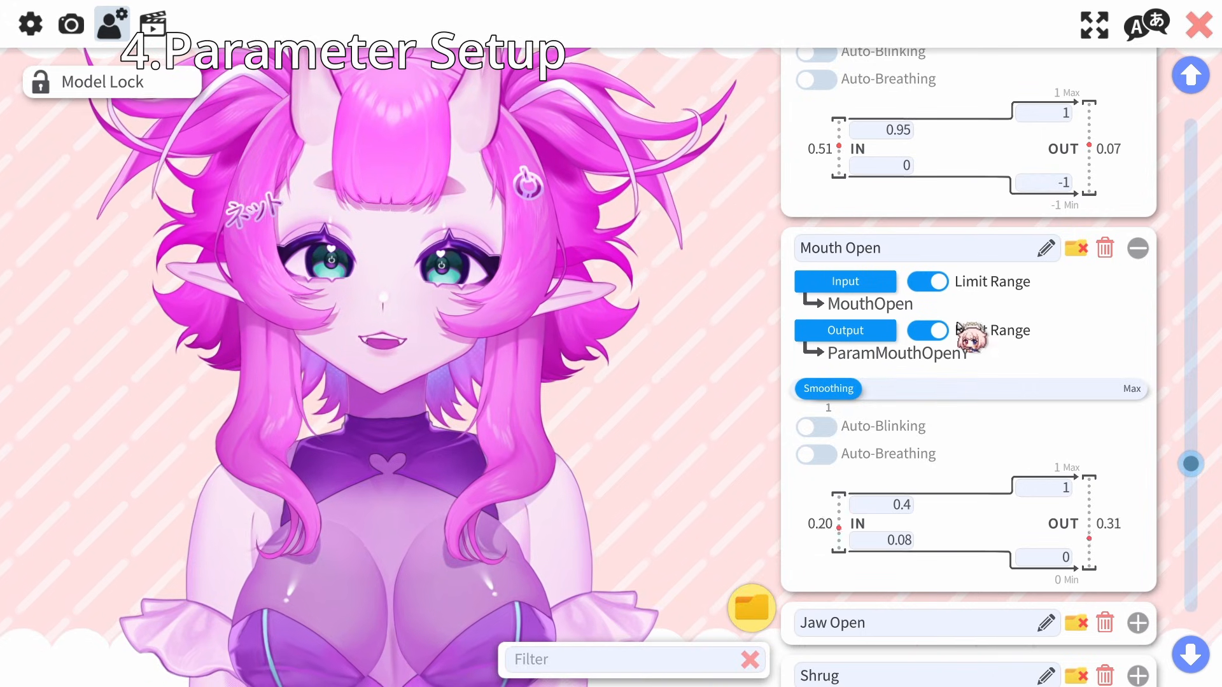
left_click(934, 282)
left_click(940, 332)
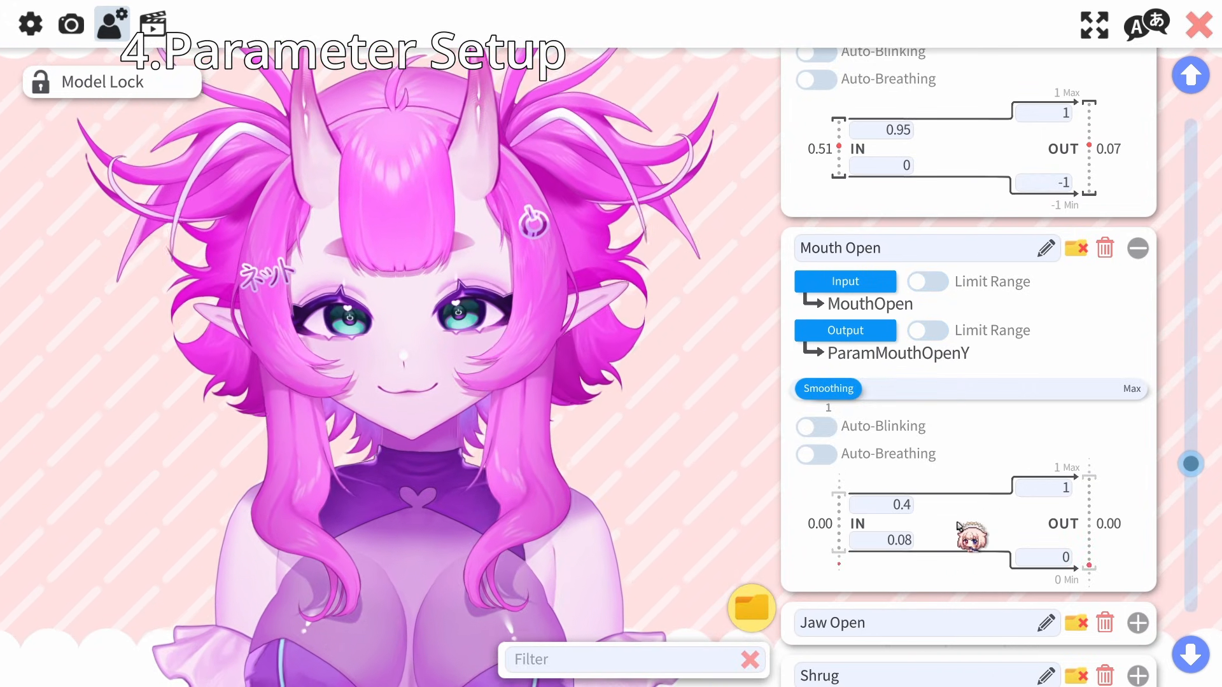
Expand the Jaw Open parameter to show its input and output range settings
scroll(965, 528, "down", 1)
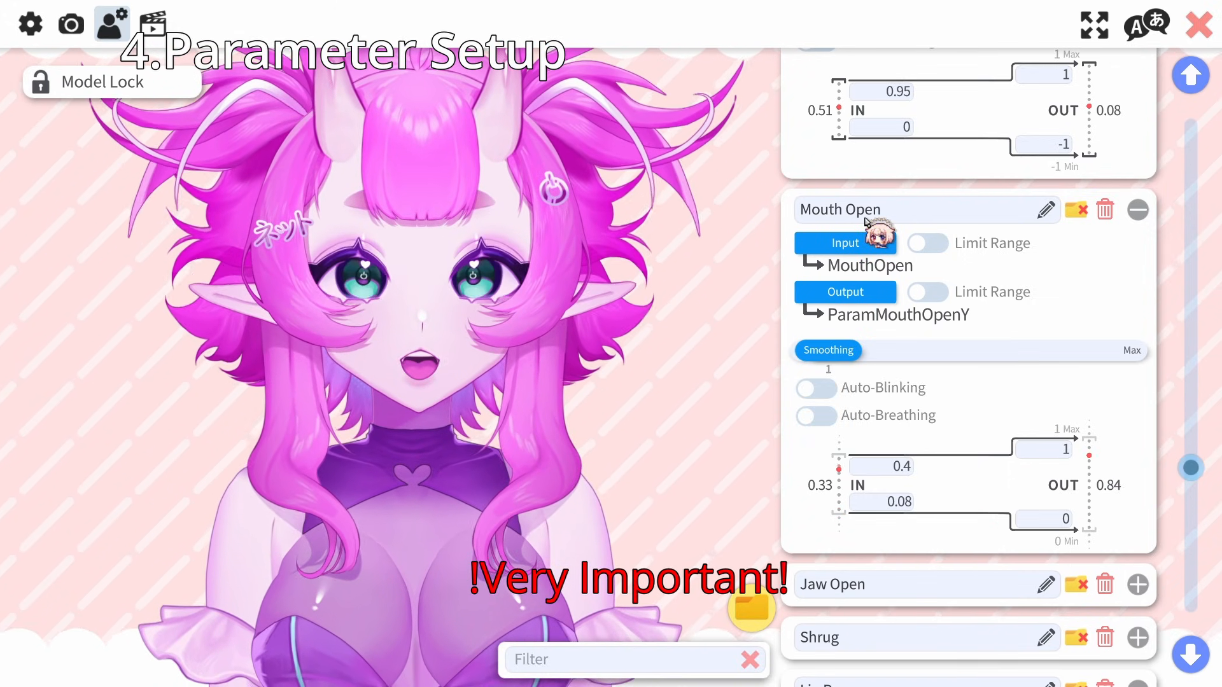
scroll(1148, 527, "down", 1)
left_click(1138, 546)
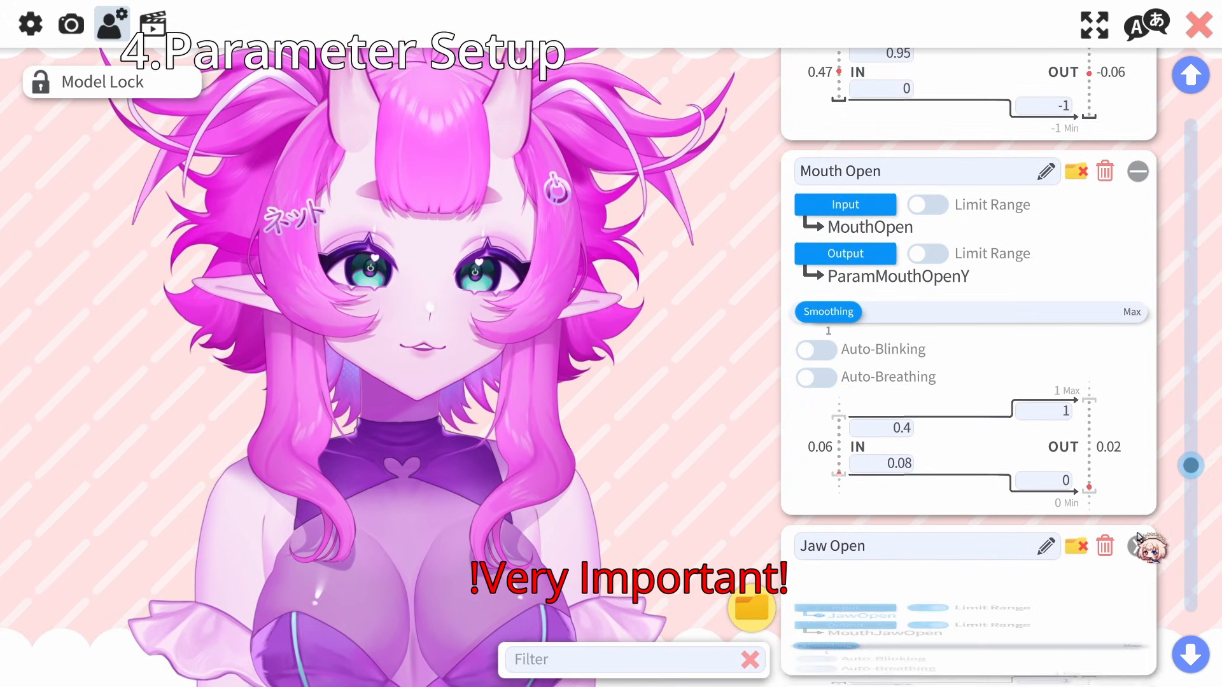
scroll(1058, 347, "down", 4)
scroll(1040, 347, "down", 1)
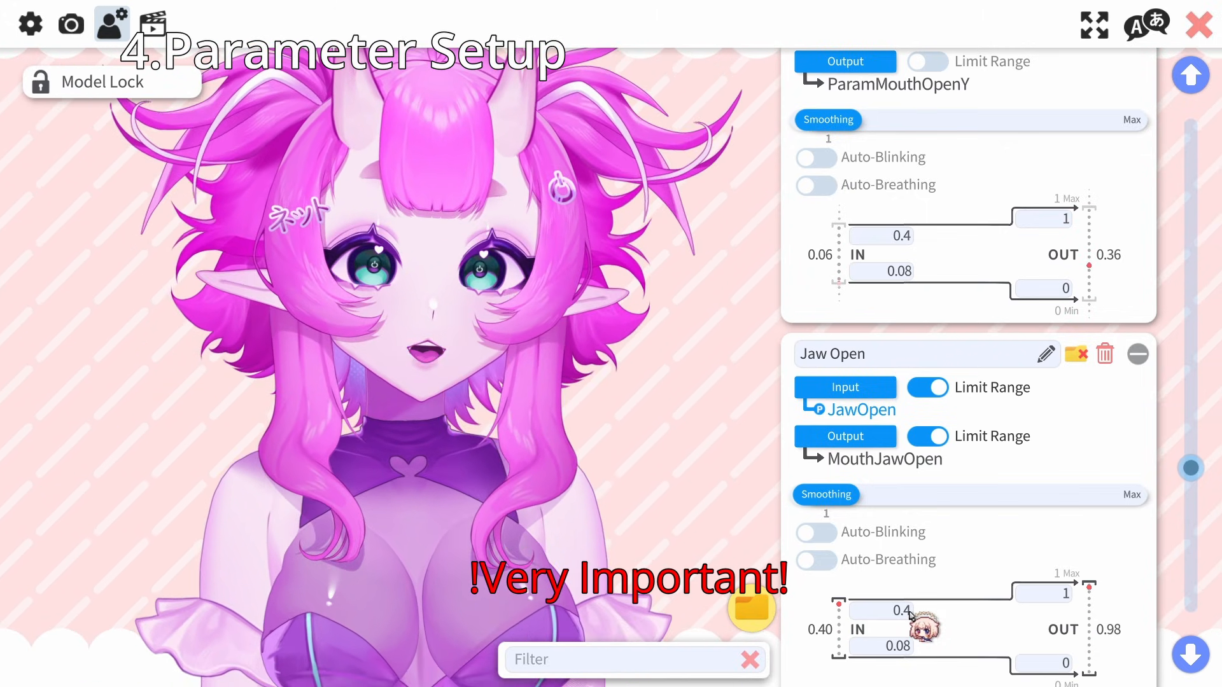
Try an upper input limit of 0.6 for Jaw Open and restore it to 0.4
double_click(909, 613)
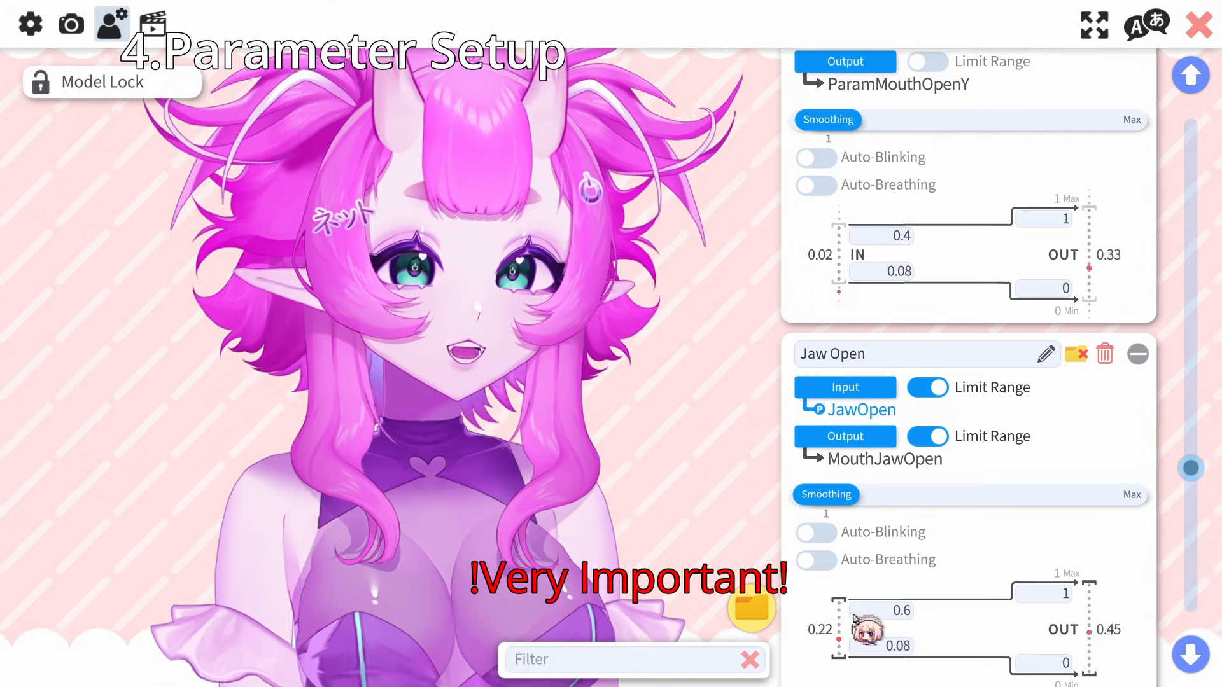
type("4")
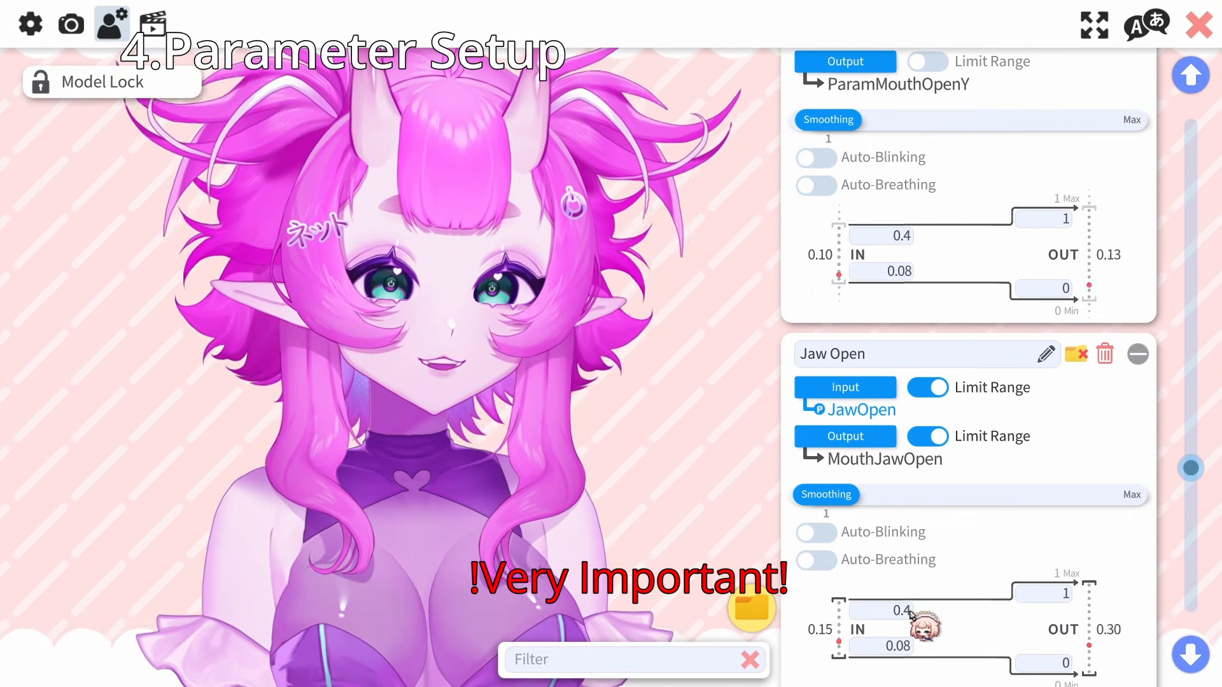
scroll(986, 213, "up", 2)
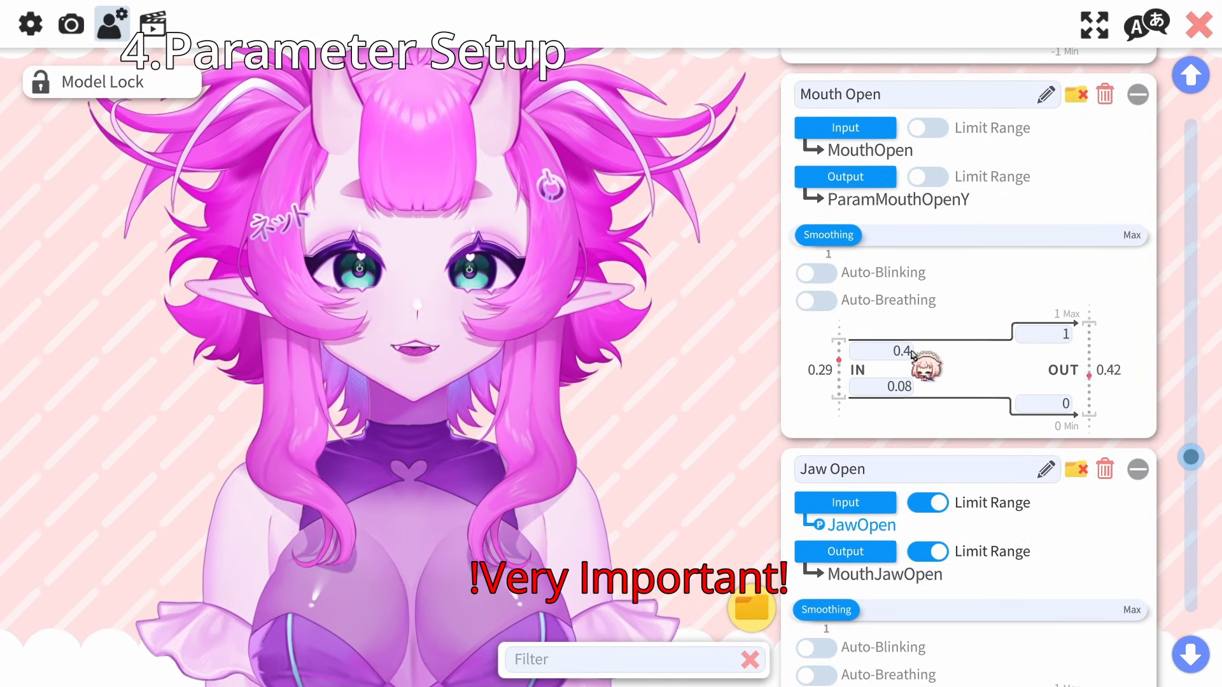
Try an upper input limit of 0.2 for Mouth Open and Jaw Open, restoring both to 0.4
double_click(910, 352)
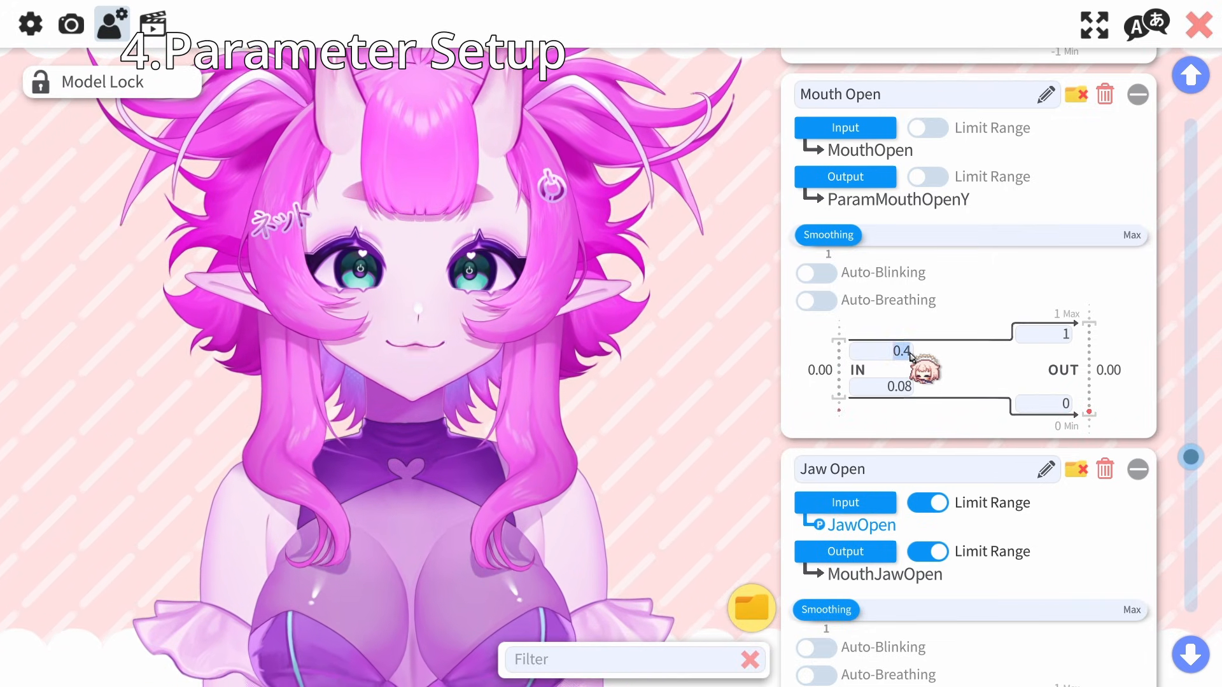
scroll(911, 356, "down", 4)
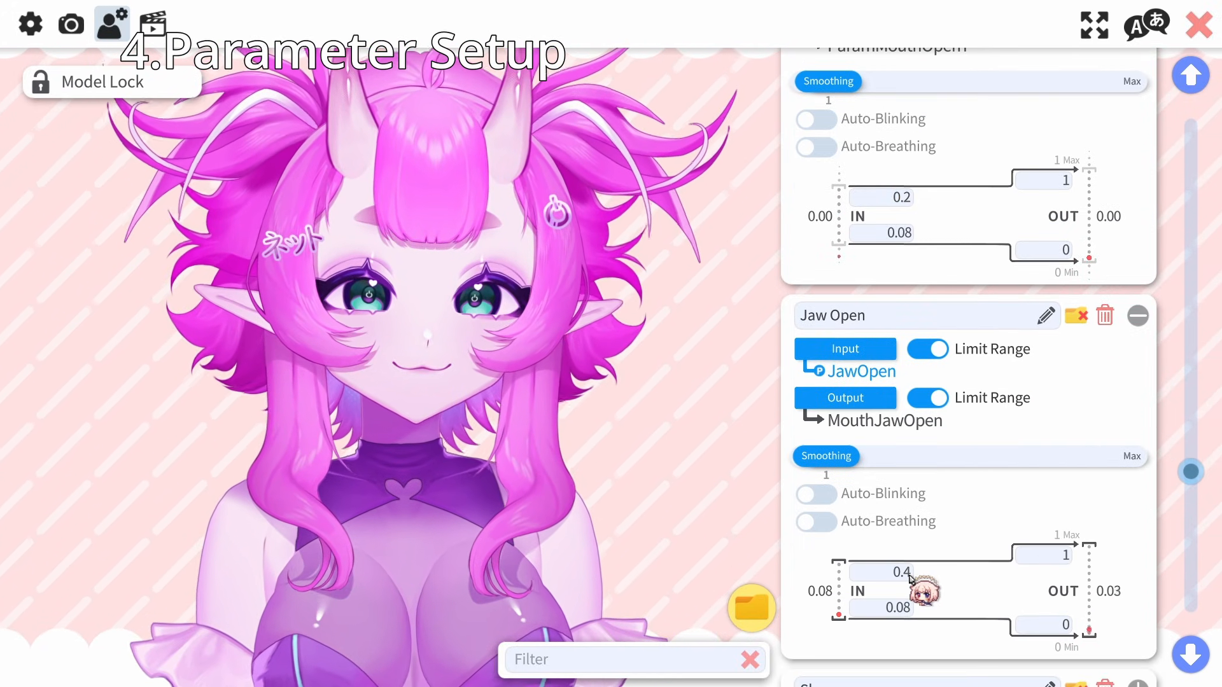
double_click(909, 574)
type("2")
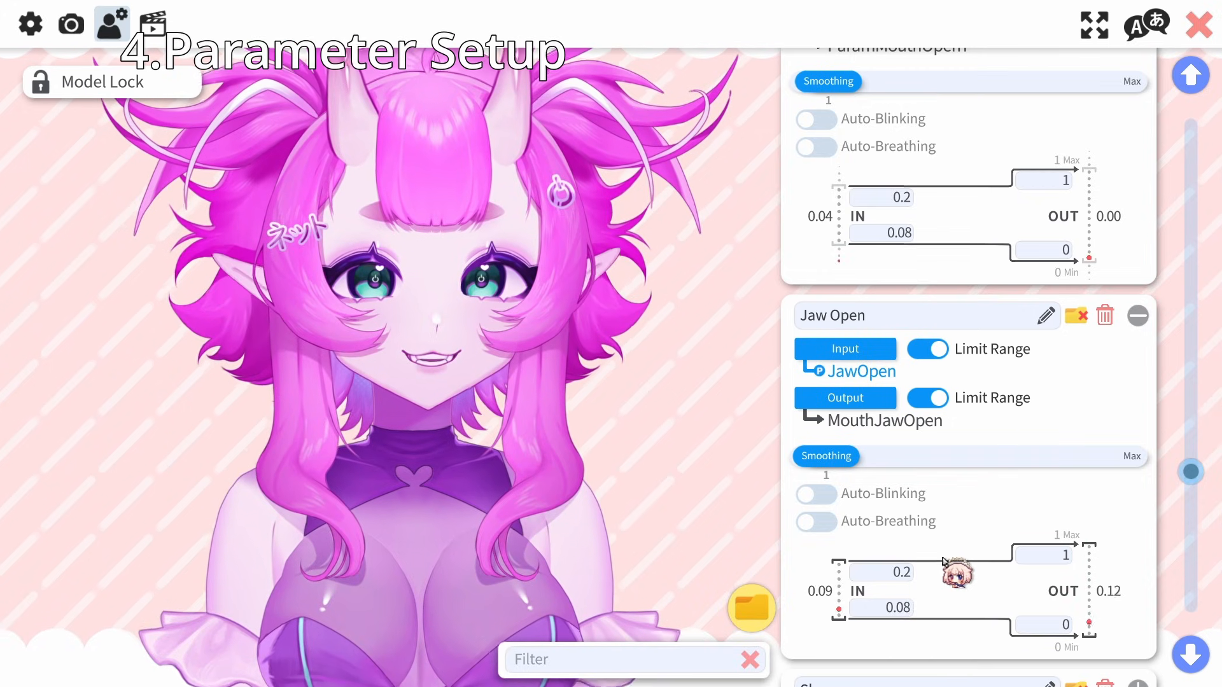
type("4")
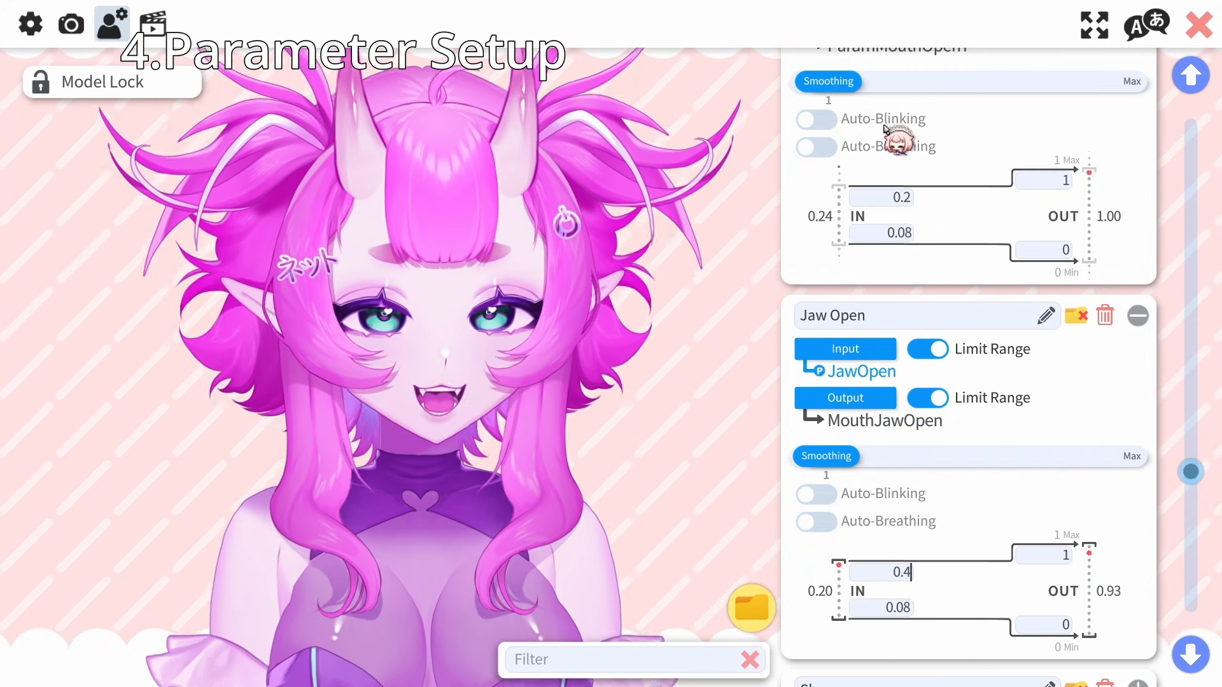
left_click_drag(901, 193, 910, 196)
type("4")
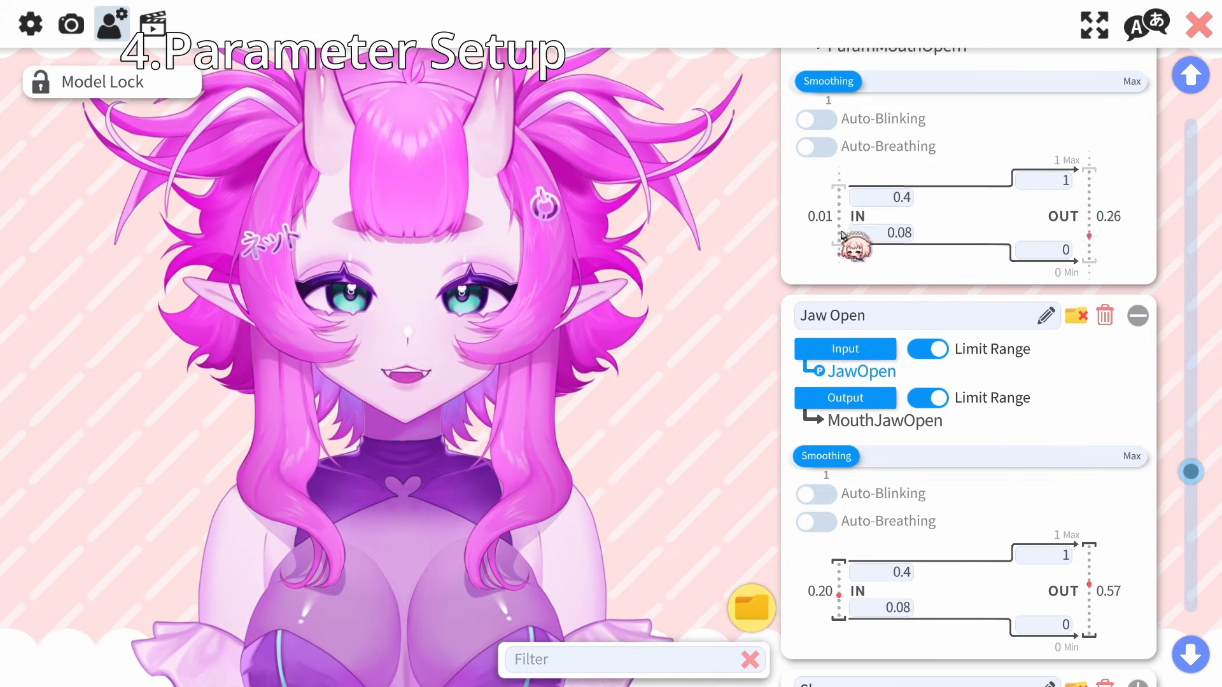
Try a lower input limit of 0 for Mouth Open and Jaw Open, restoring both to 0.08
scroll(913, 248, "up", 1)
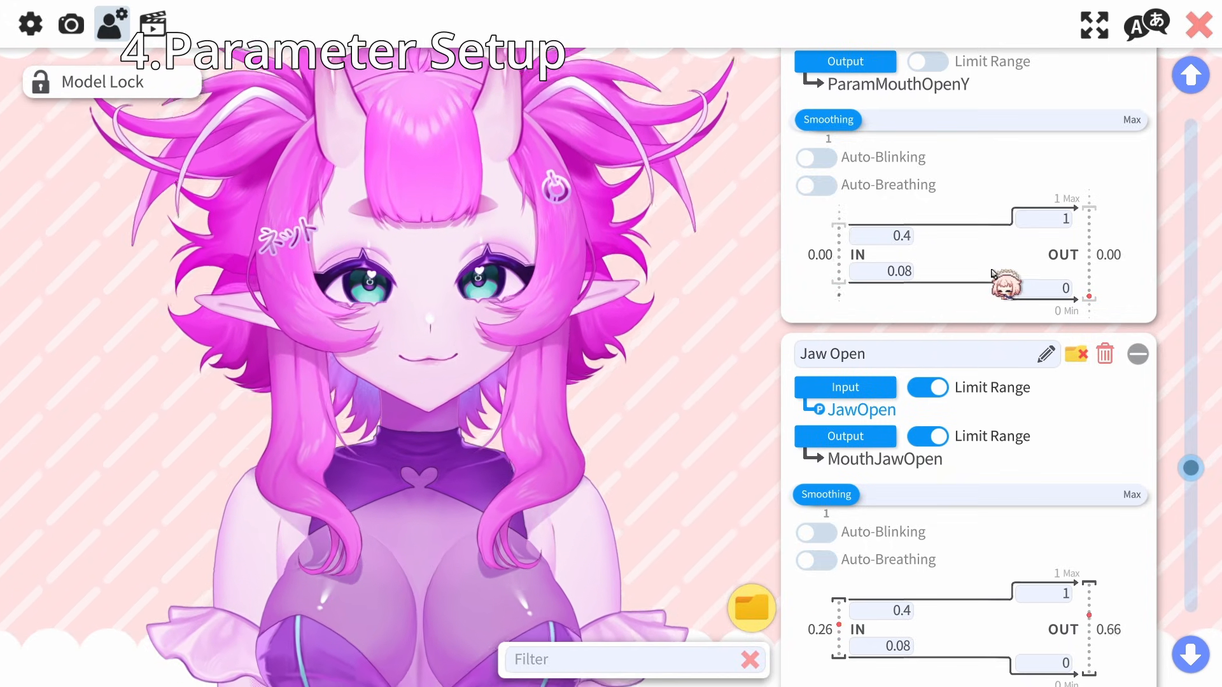
left_click(892, 275)
type("0")
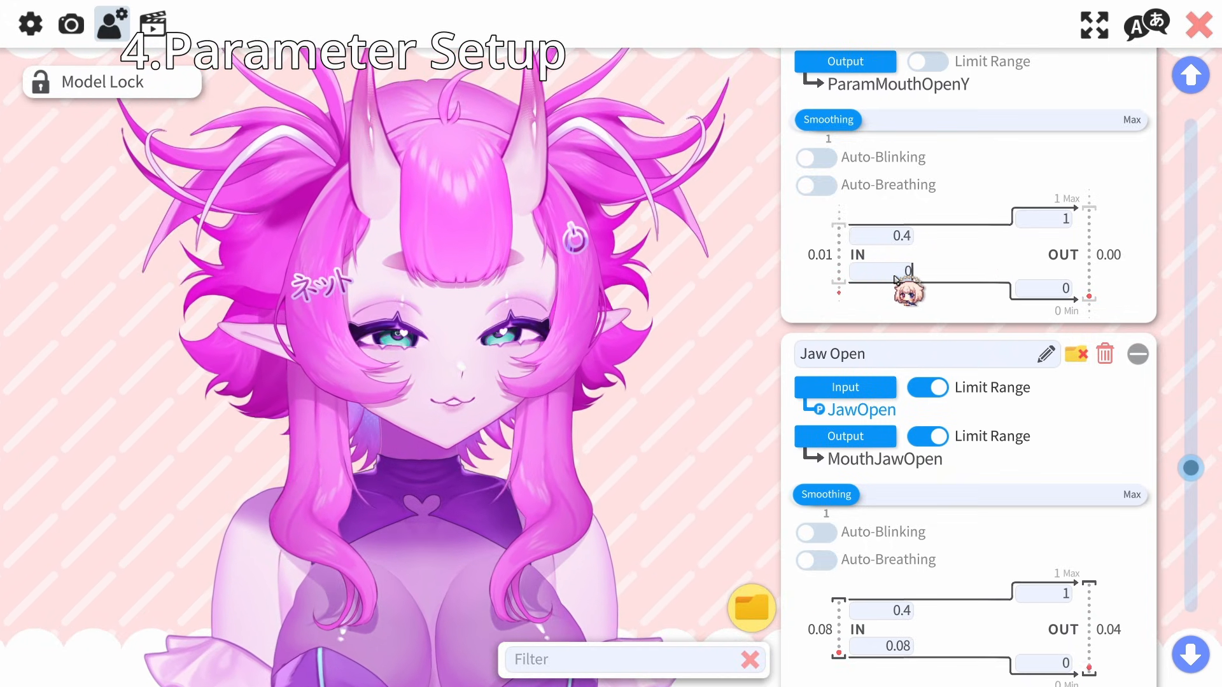
scroll(892, 276, "down", 1)
left_click(884, 571)
type("0")
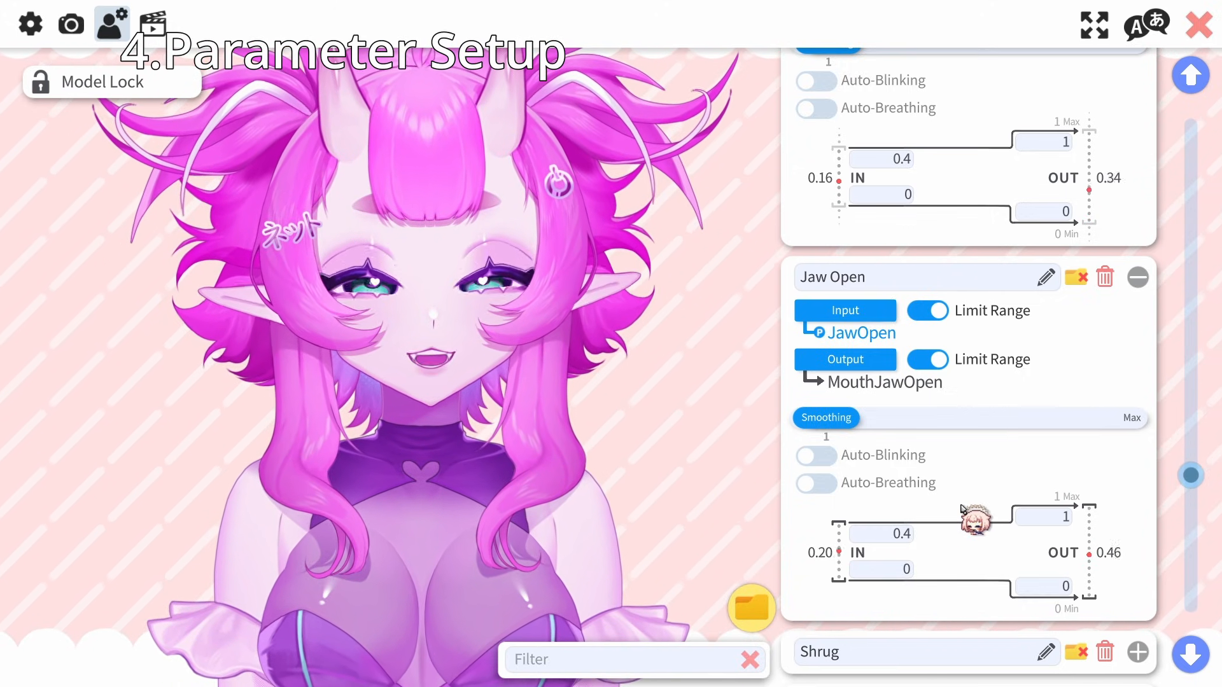
left_click(901, 573)
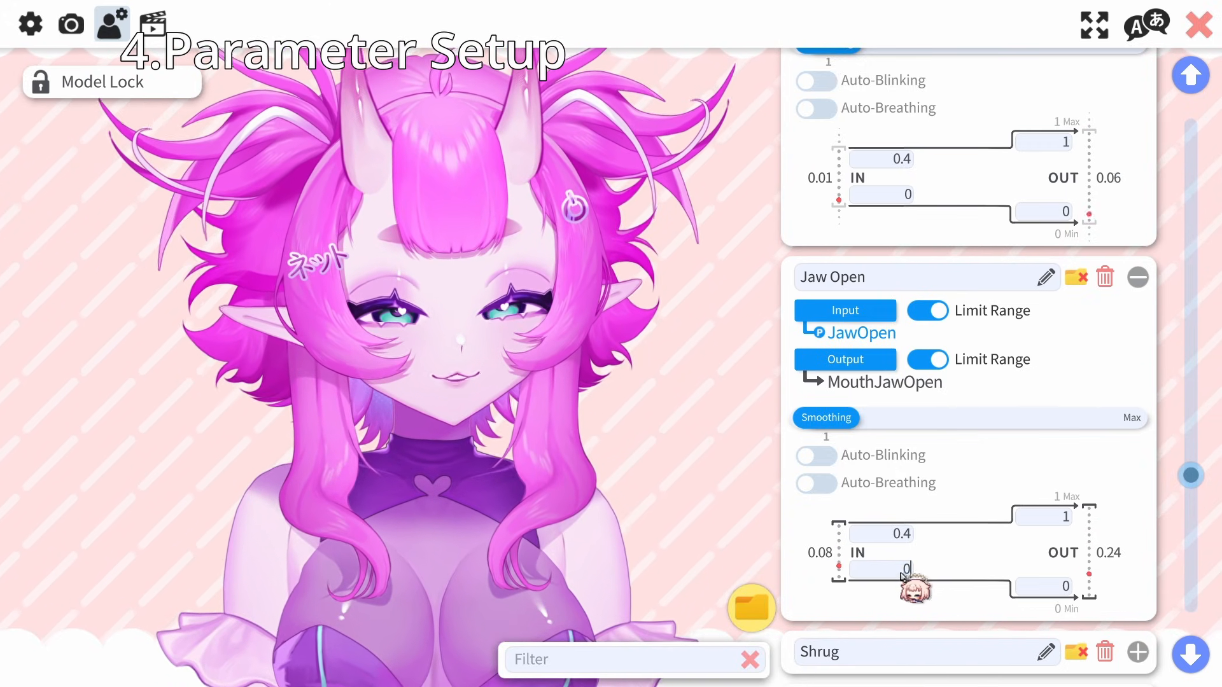
type(".0")
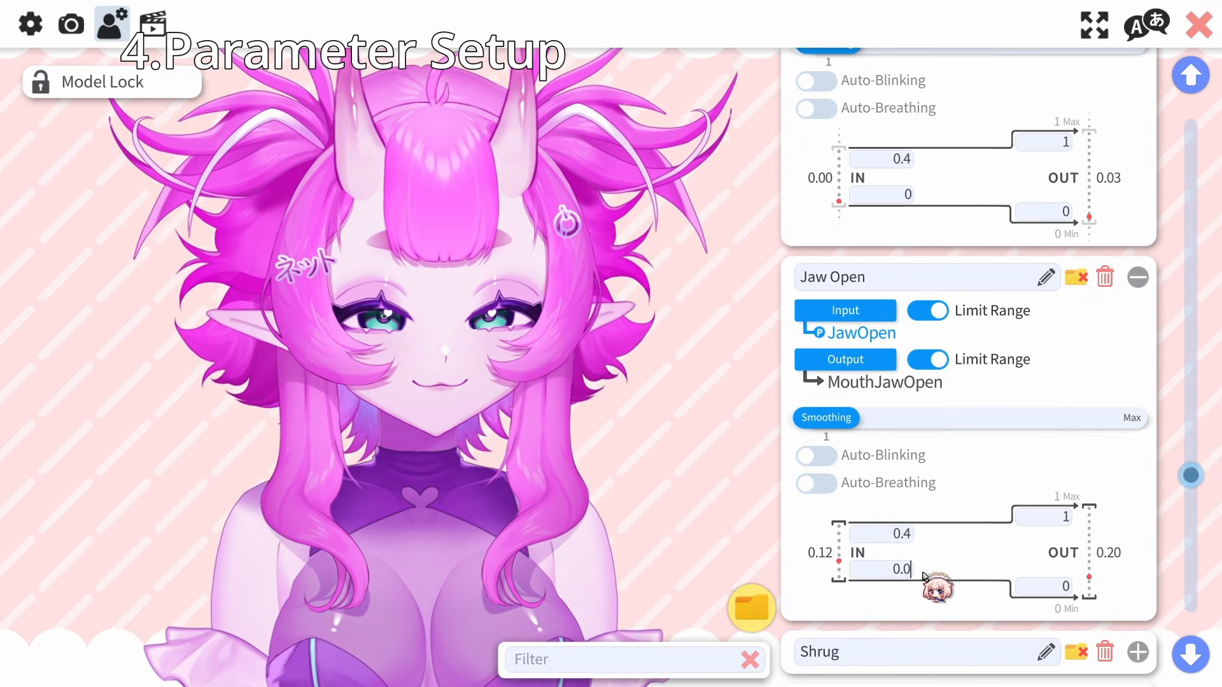
type("8")
left_click(891, 196)
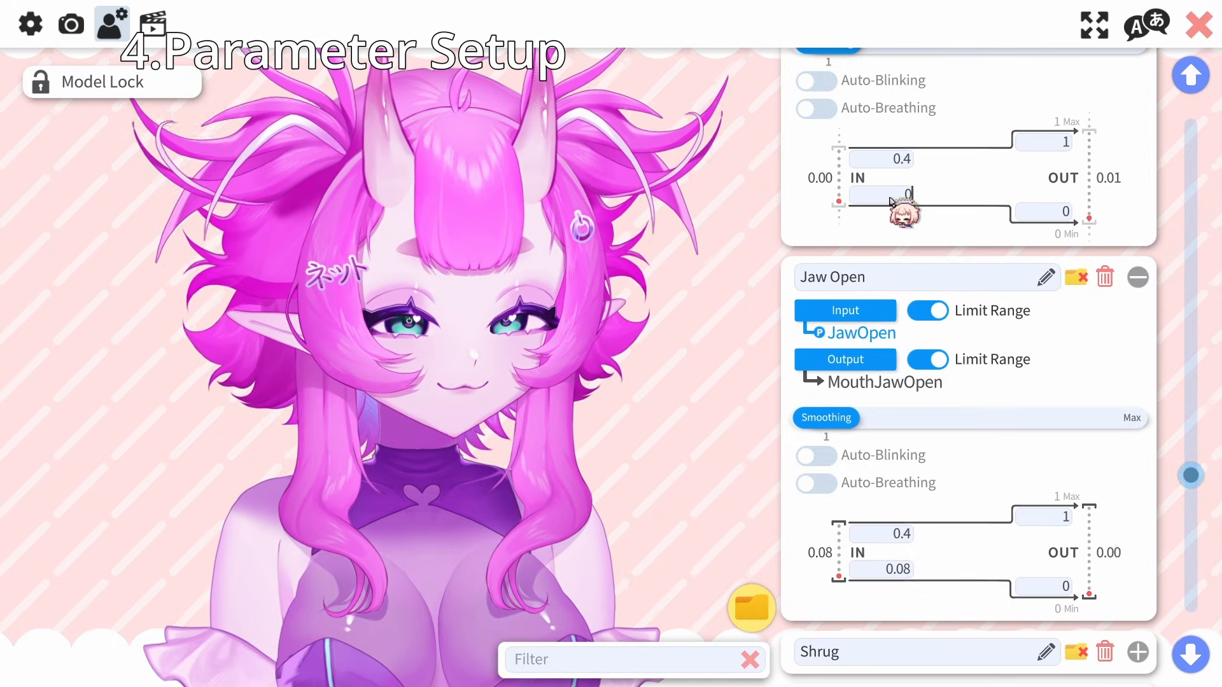
type(".08")
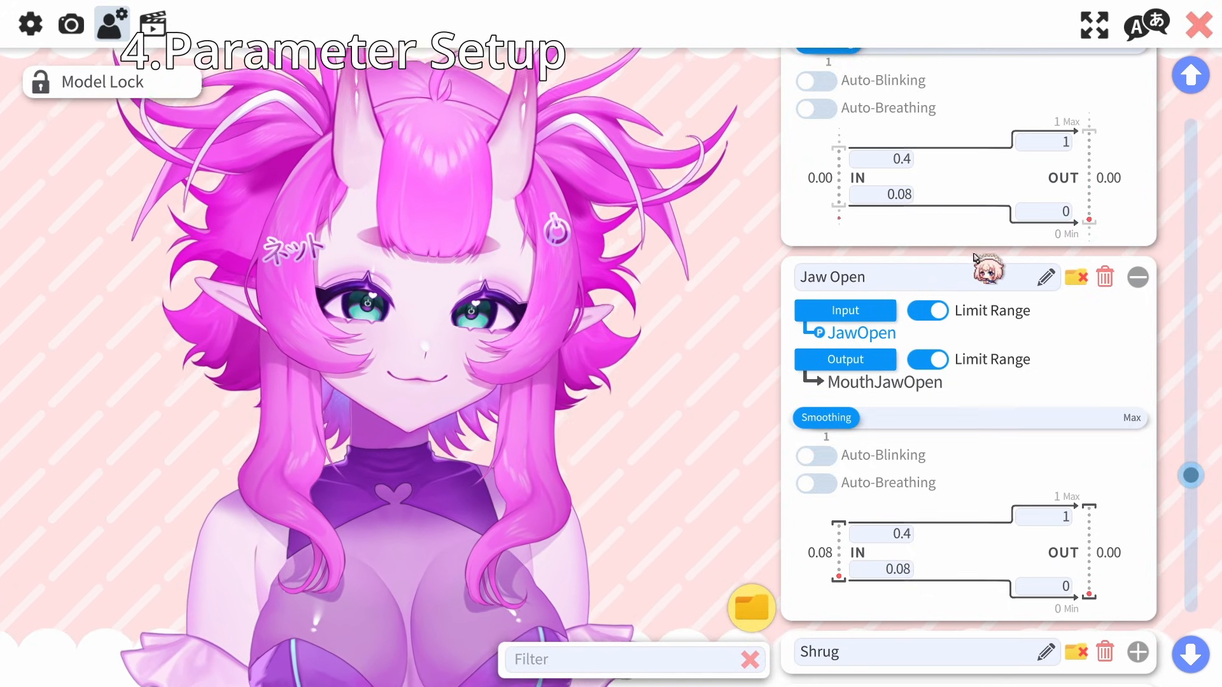
Expand the Shrug parameter to show its input and output range settings
scroll(988, 270, "down", 3)
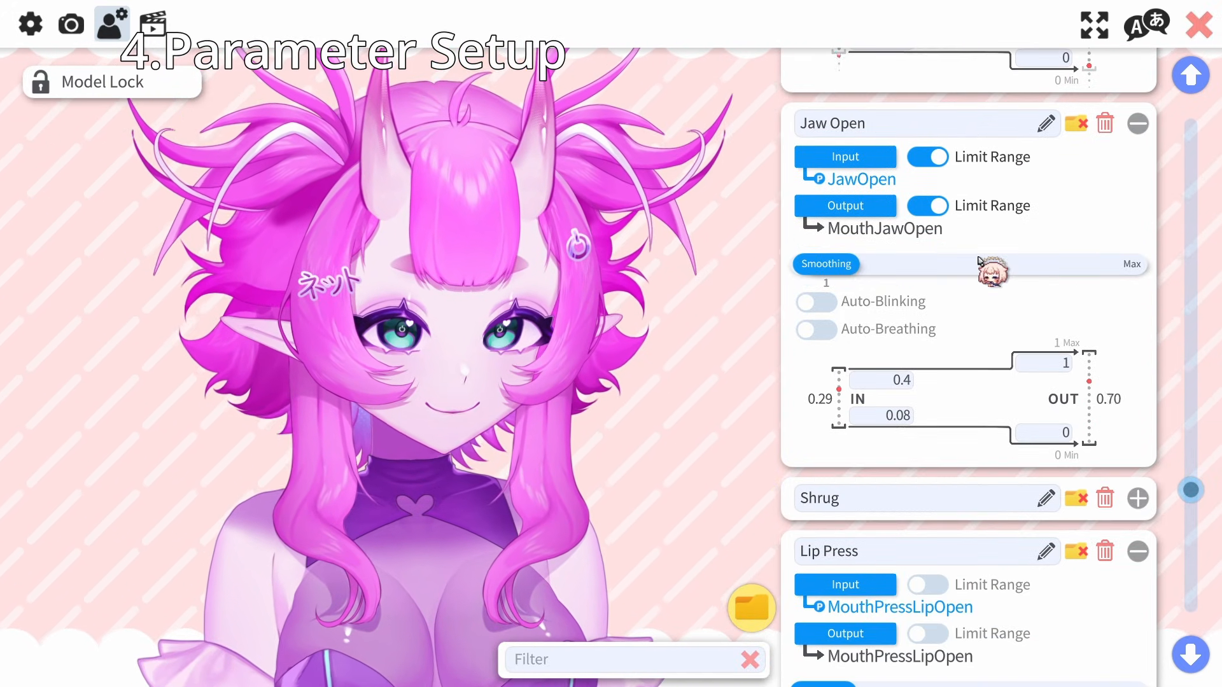
left_click(1139, 461)
scroll(1138, 455, "down", 2)
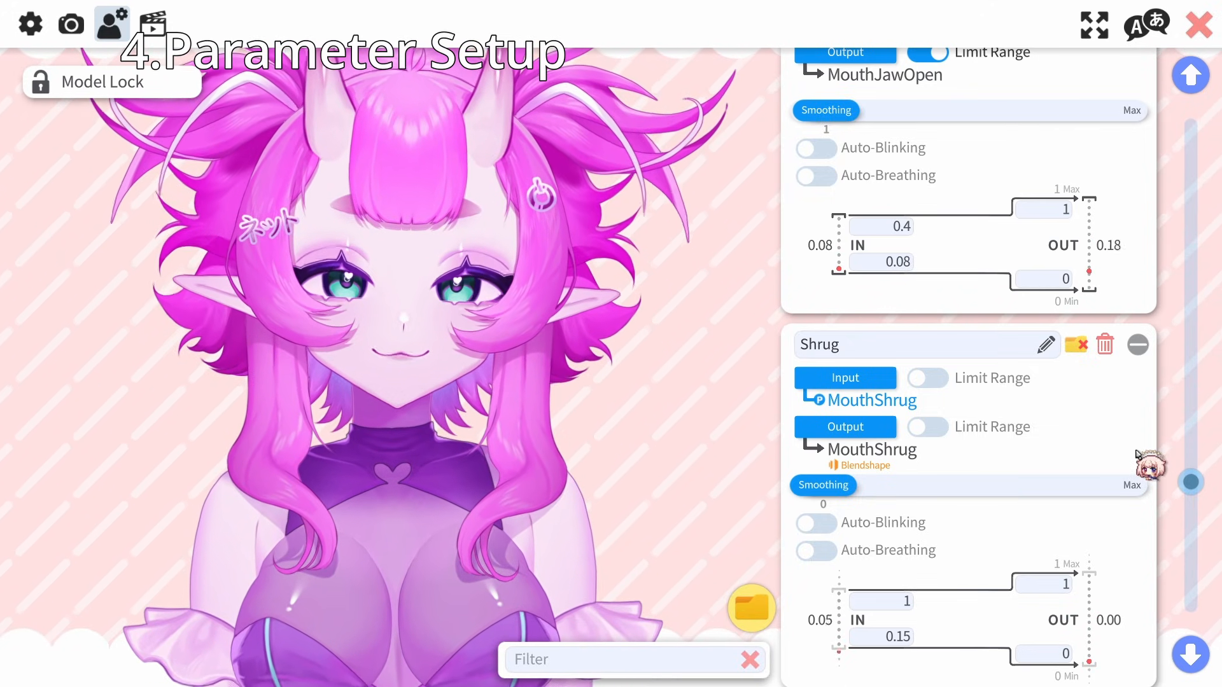
scroll(1120, 439, "down", 1)
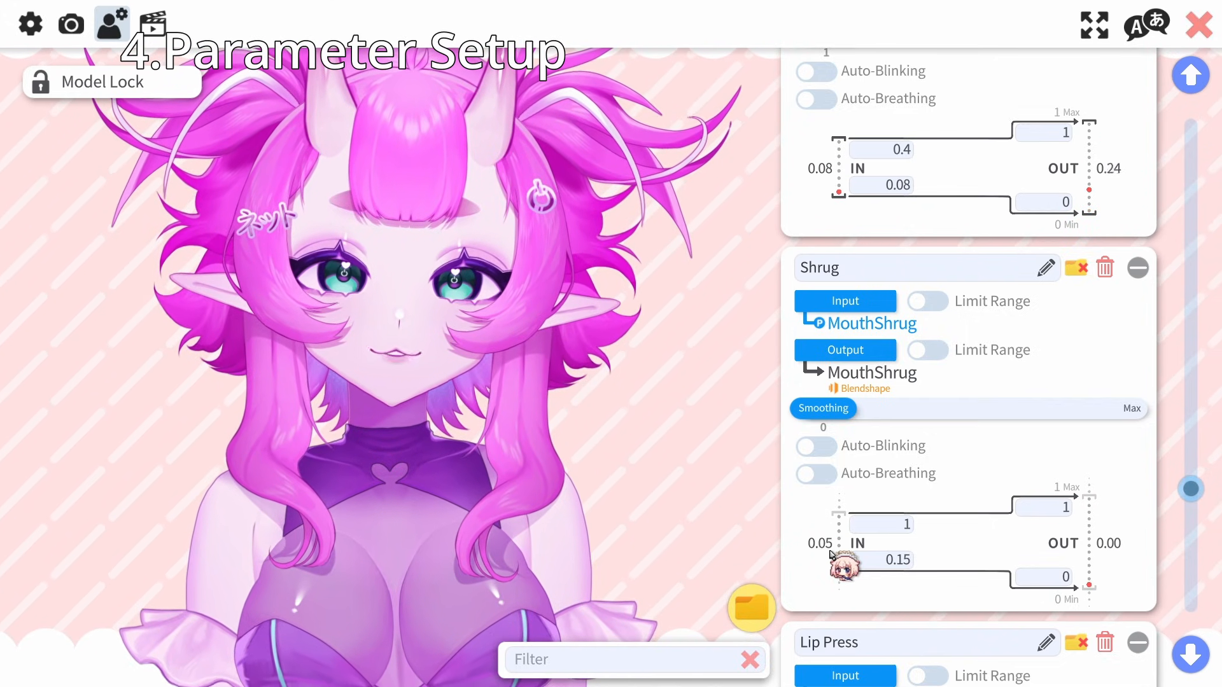
Try an upper input limit of 0.7 for Shrug and restore it to 1
left_click(896, 527)
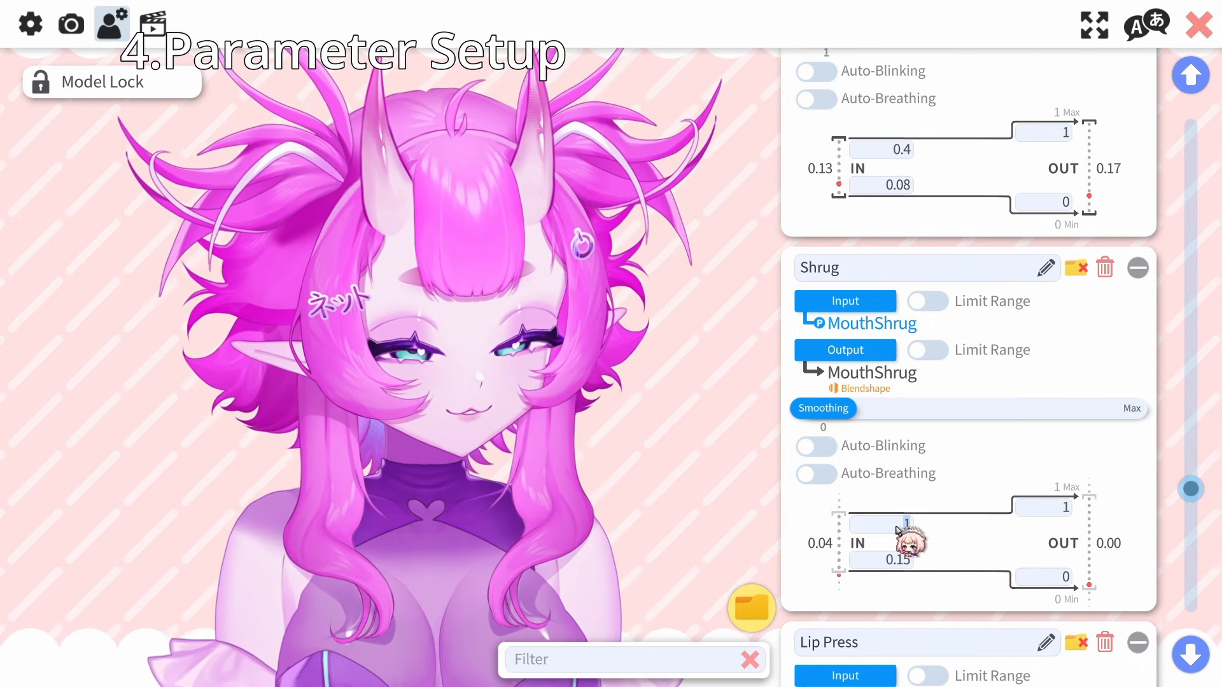
type(".7")
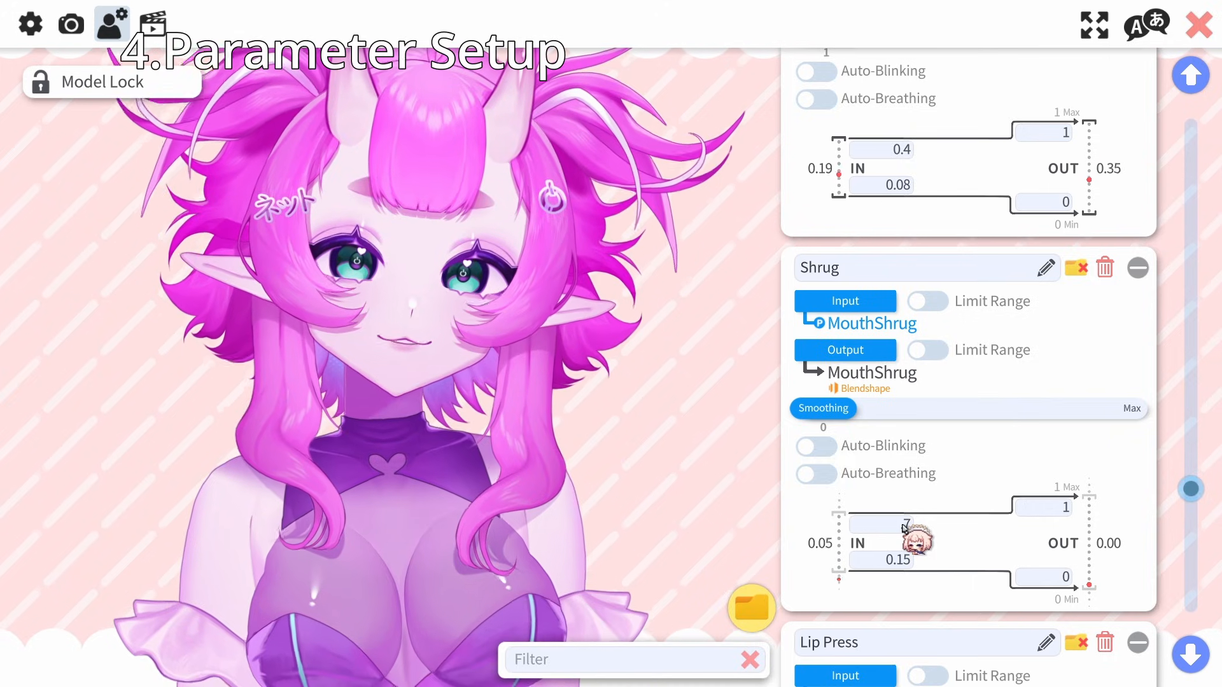
left_click(904, 527)
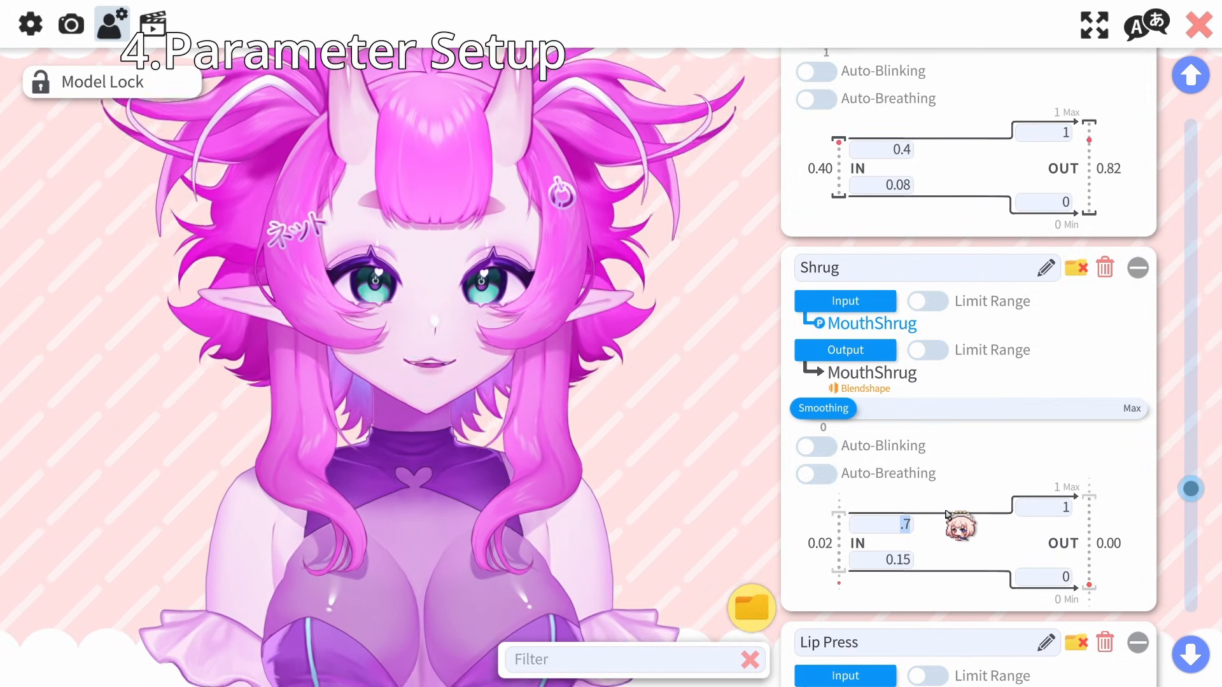
left_click(1107, 553)
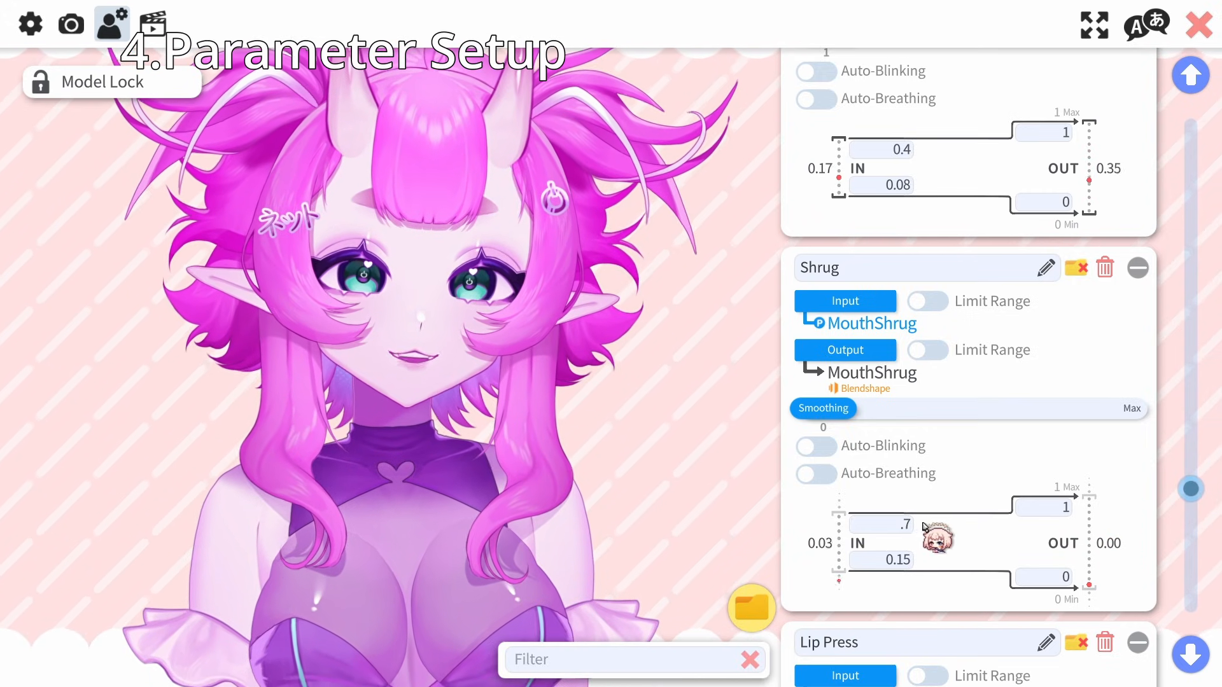
left_click(904, 528)
type("1")
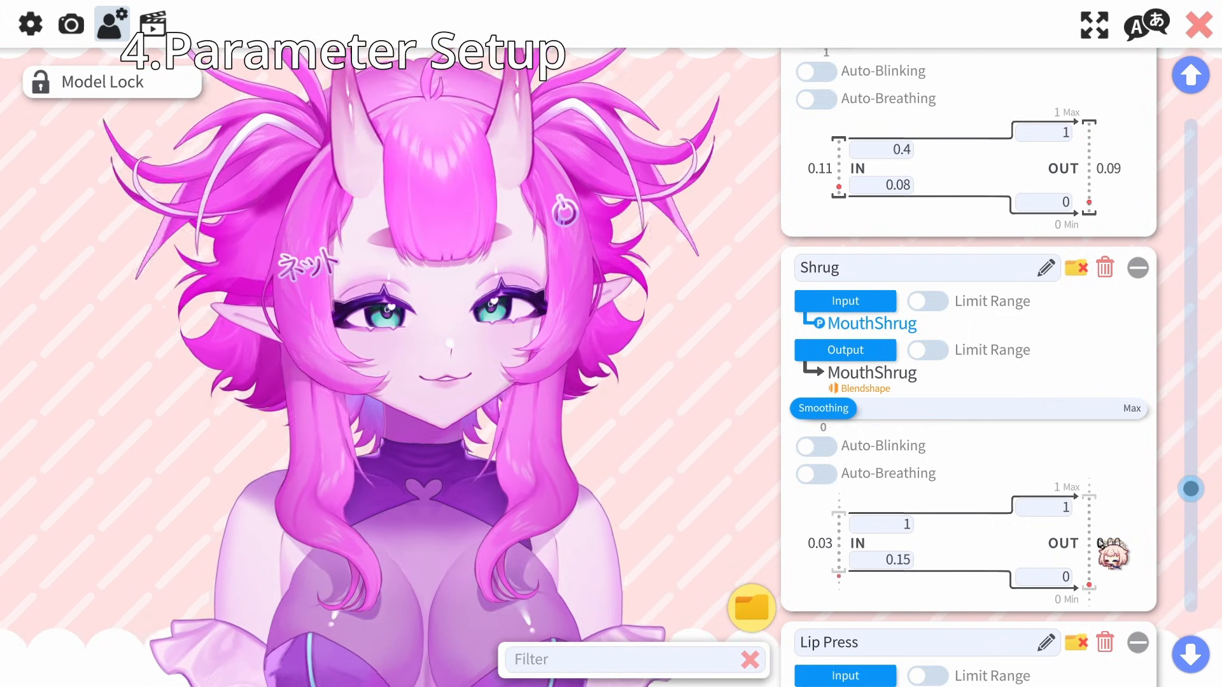
Examine the input and output range settings of the Lip Press and Funnel parameters
scroll(1028, 482, "down", 5)
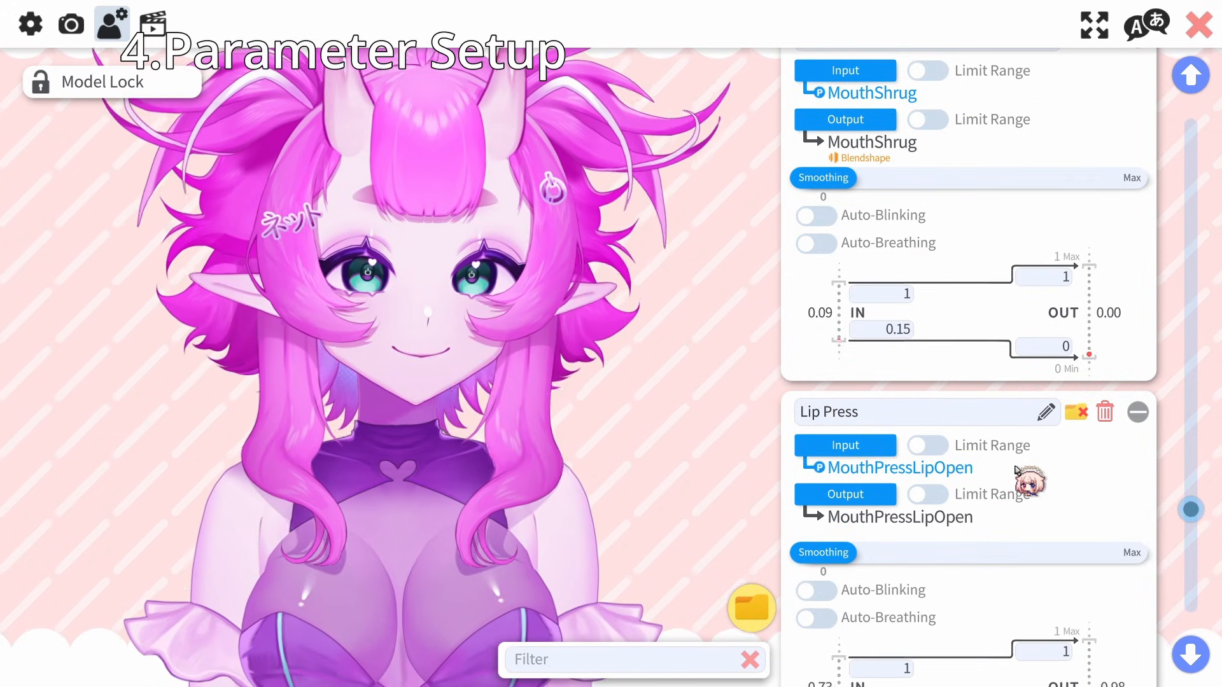
scroll(1028, 482, "down", 1)
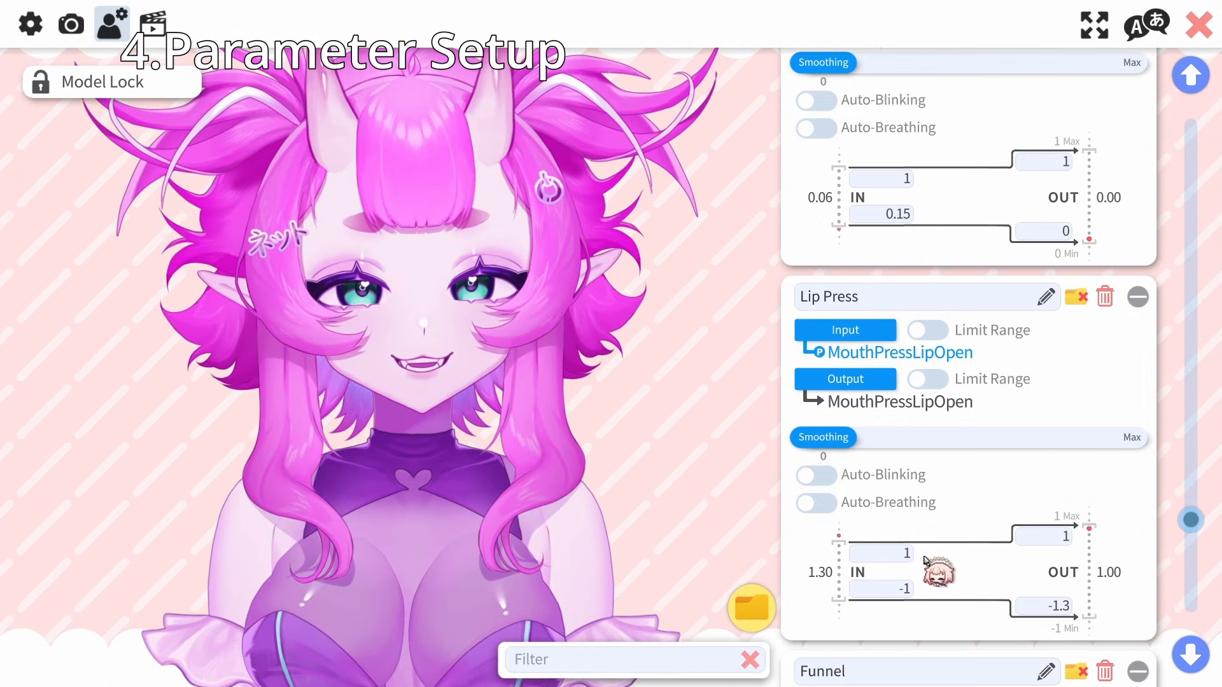
scroll(922, 573, "down", 1)
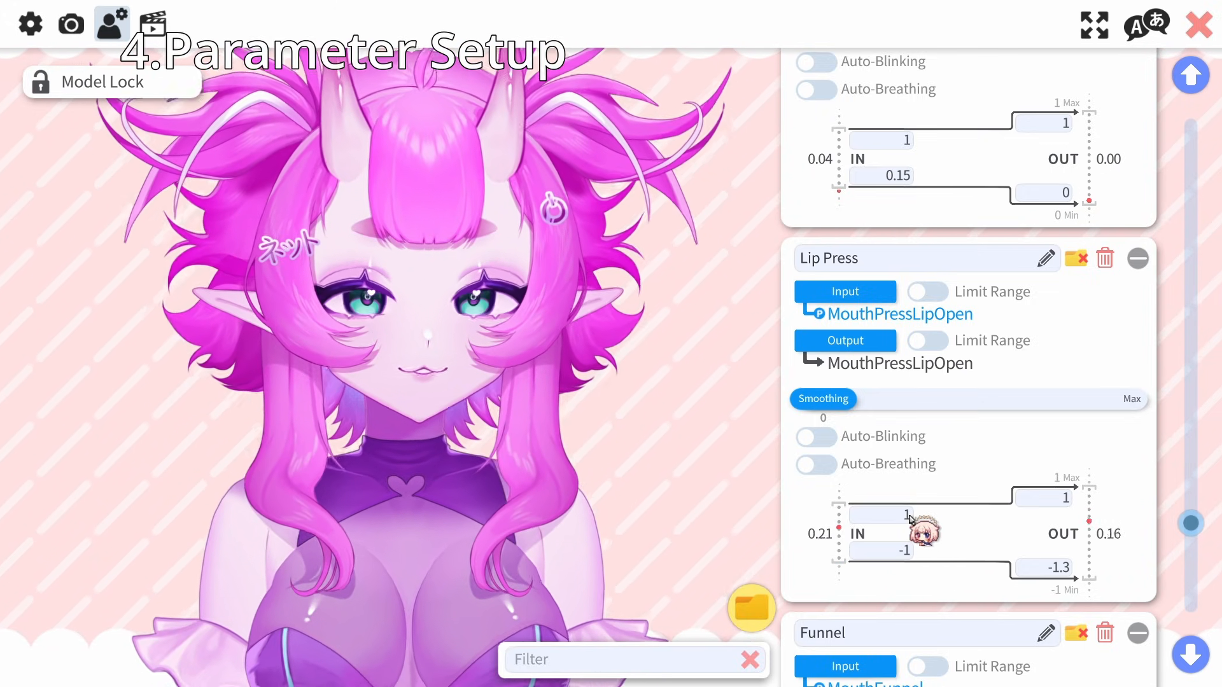
scroll(919, 525, "down", 2)
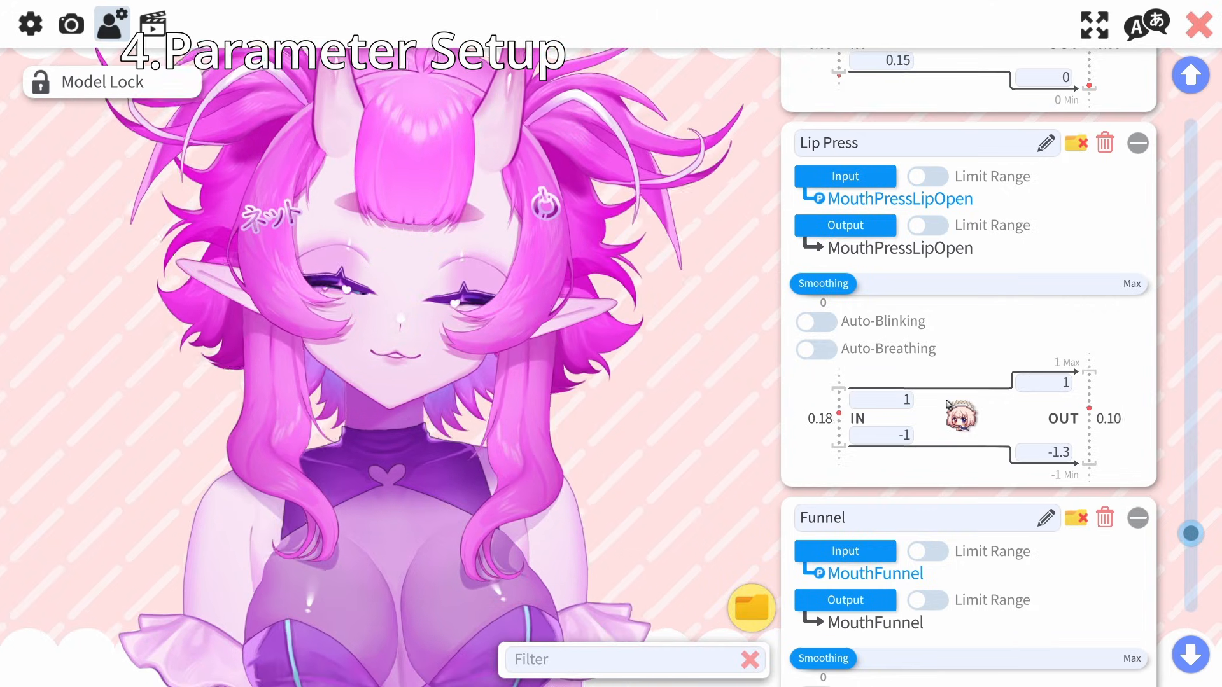
scroll(948, 404, "down", 4)
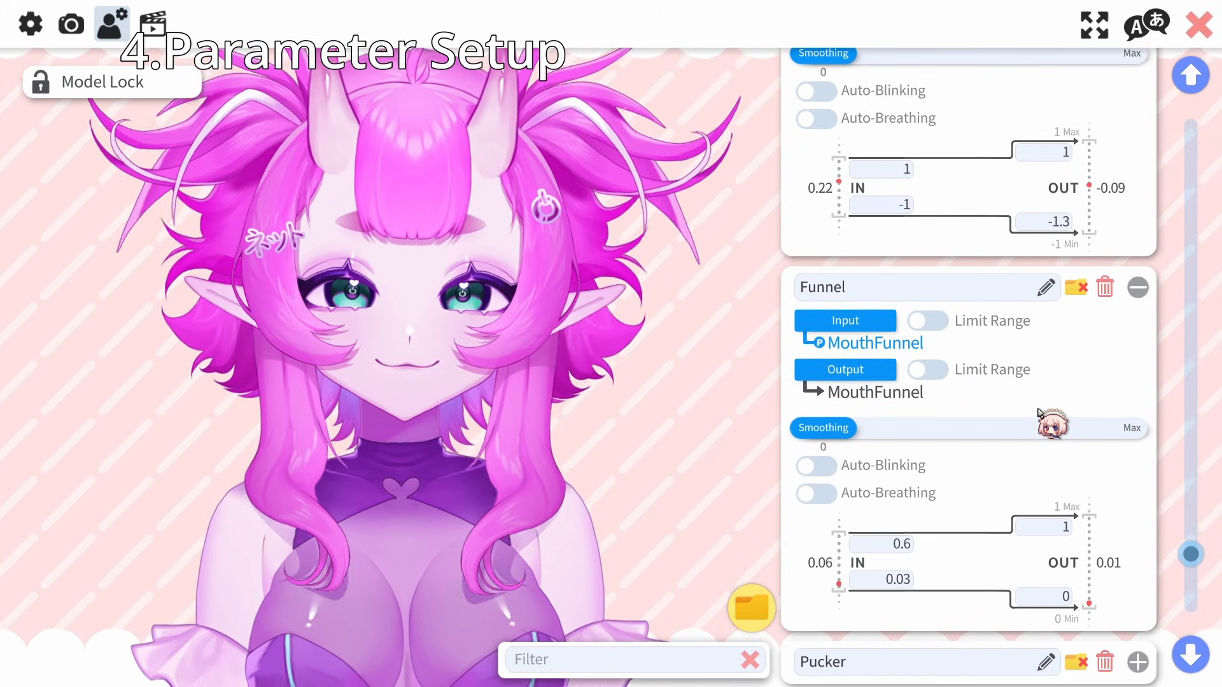
scroll(1039, 412, "down", 1)
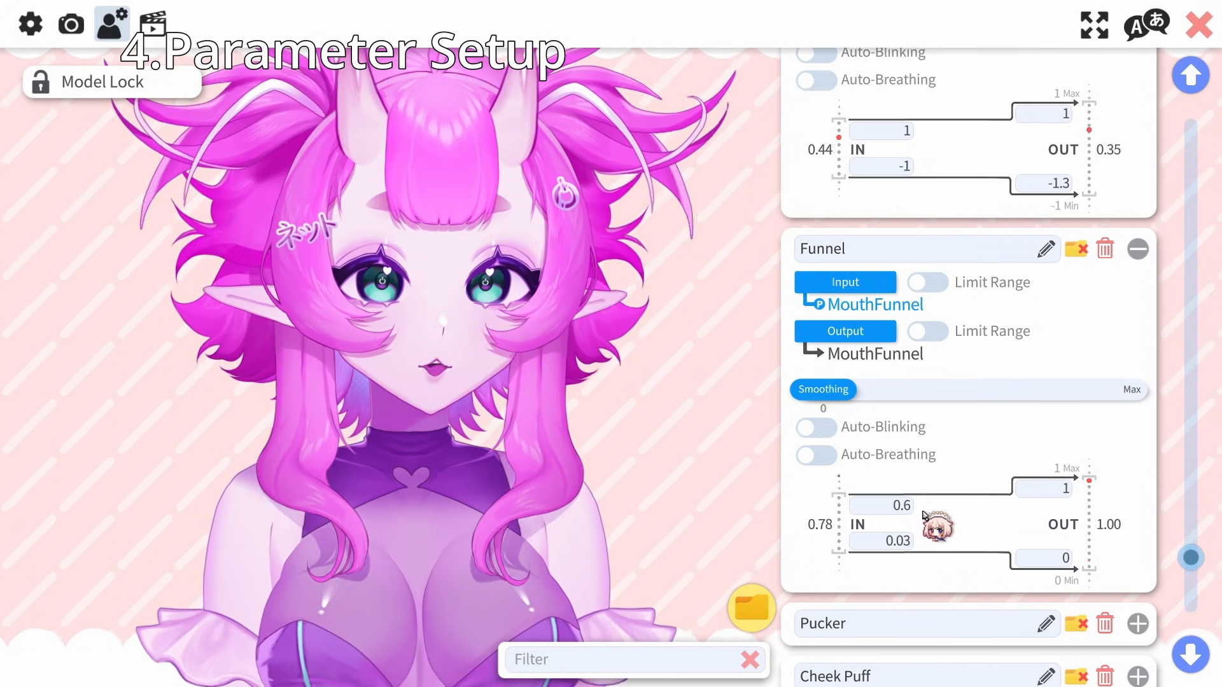
Expand the Pucker parameter, try an upper input limit of 0.3 and restore it to 1
scroll(927, 524, "down", 5)
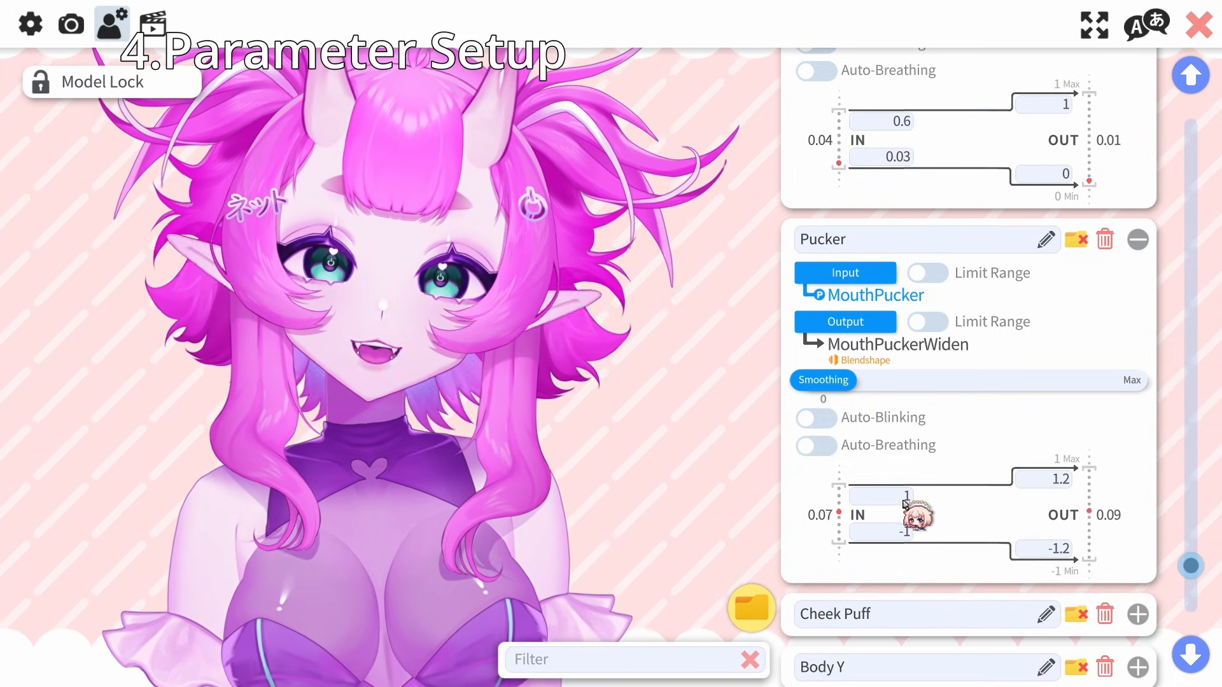
left_click_drag(902, 500, 963, 500)
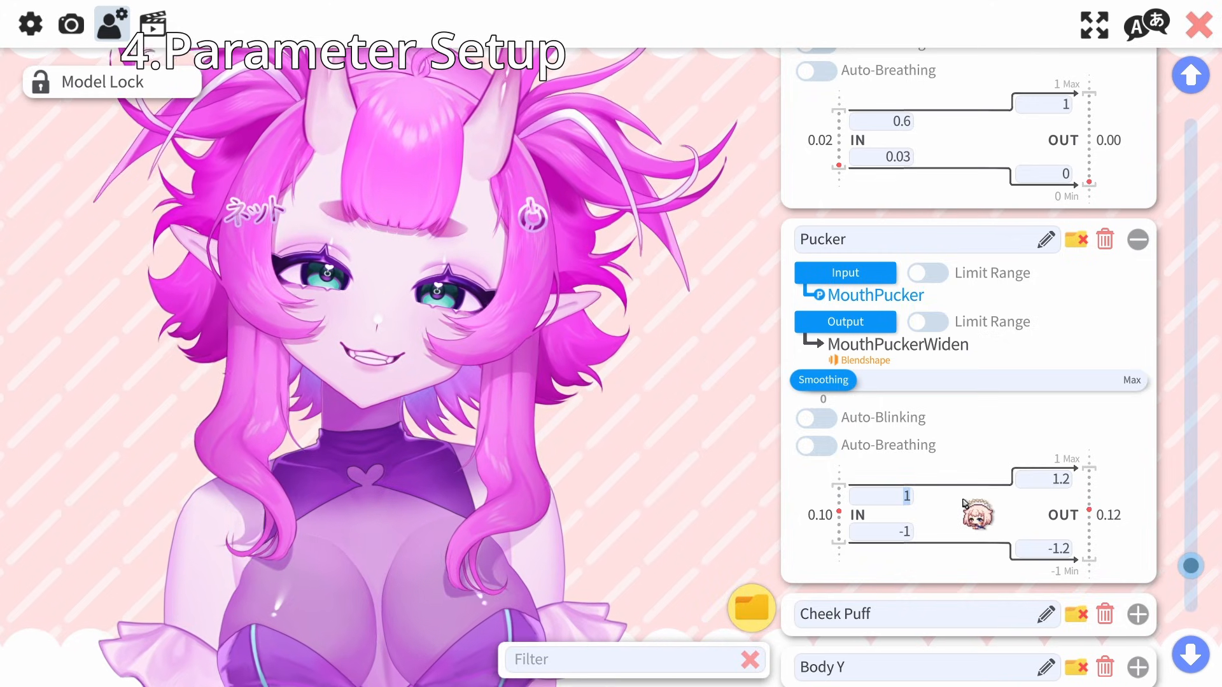
type("0")
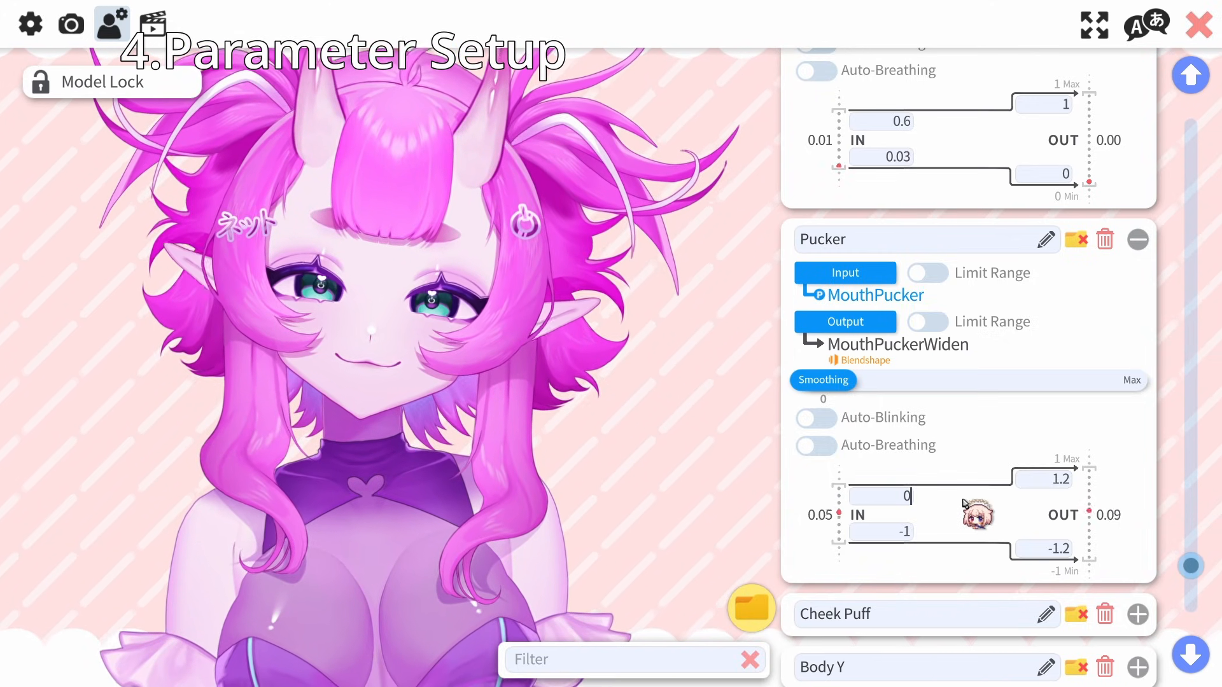
type(".3")
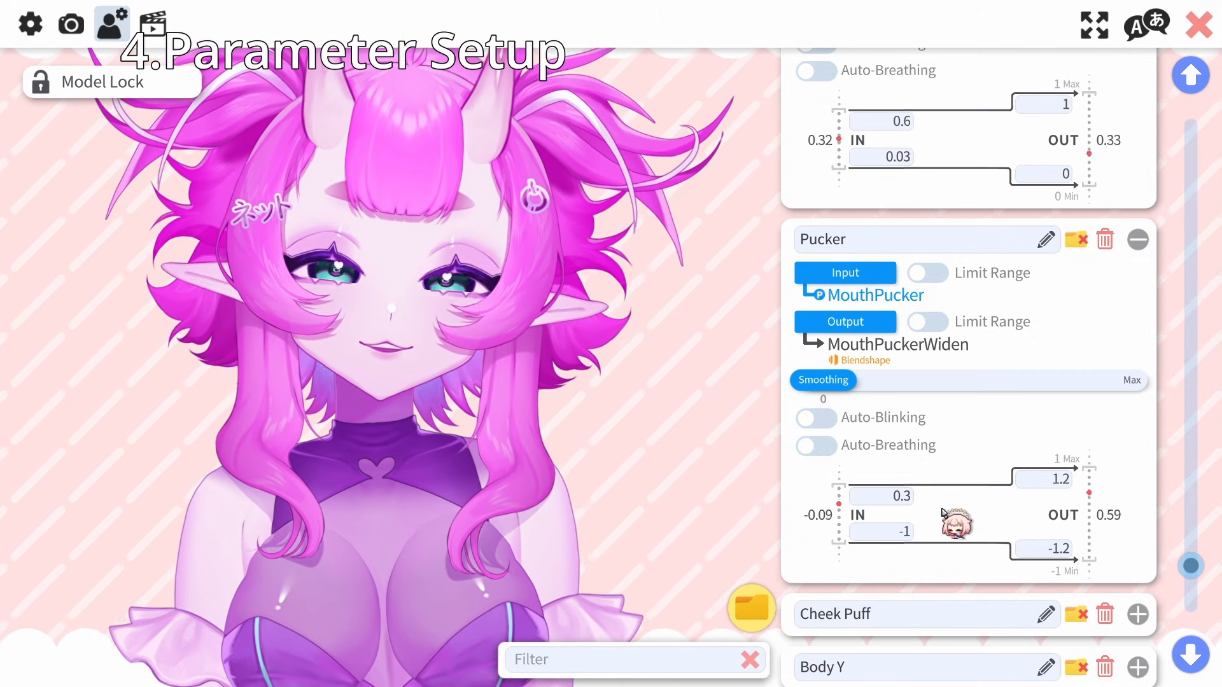
left_click(908, 502)
type("1")
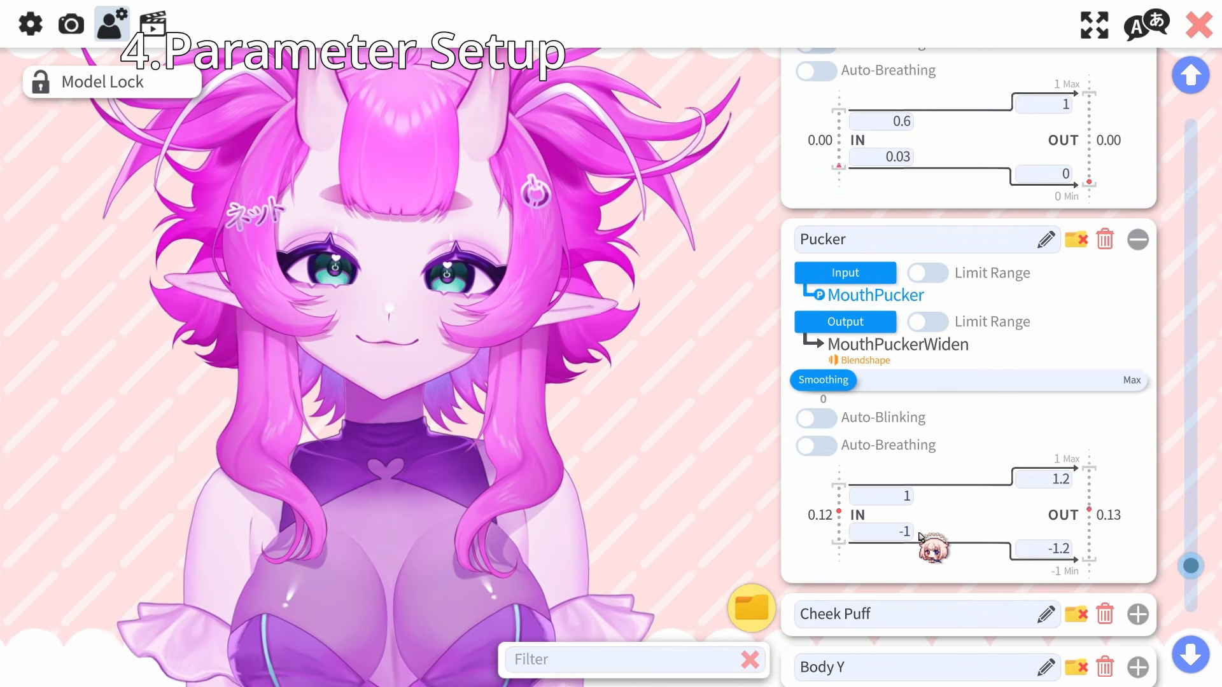
Expand the Cheek Puff parameter and turn off Limit Range for its input
scroll(976, 518, "down", 2)
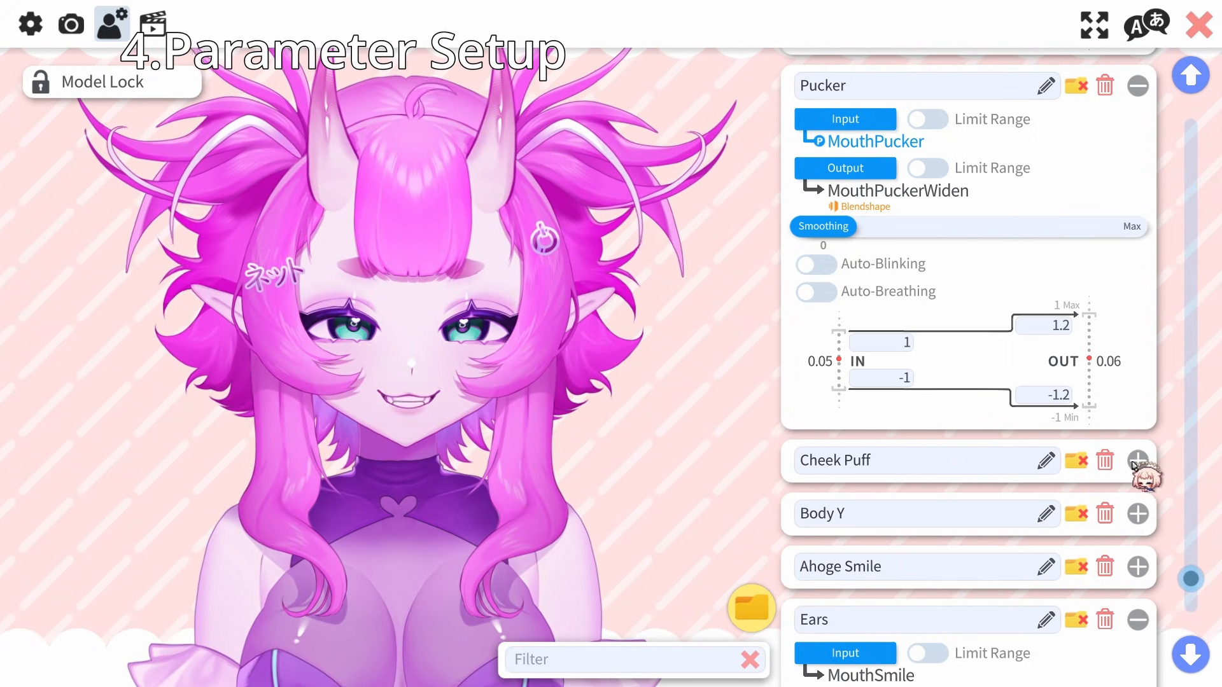
left_click(1138, 460)
scroll(1050, 457, "down", 2)
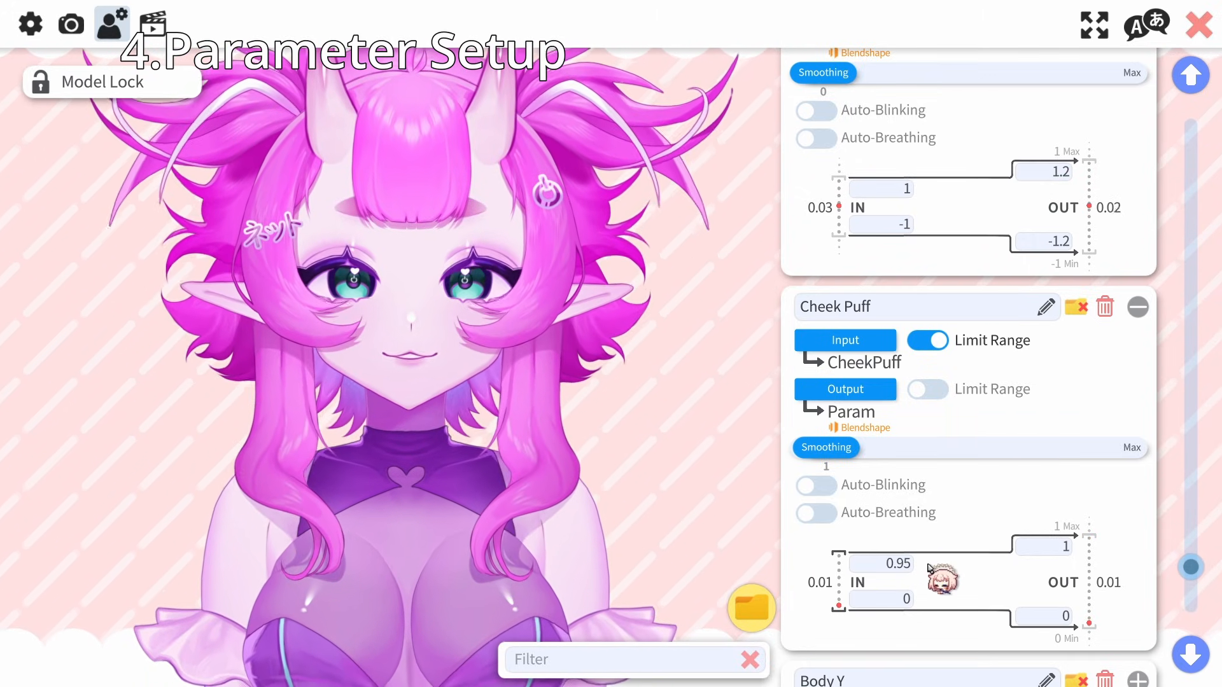
left_click(940, 341)
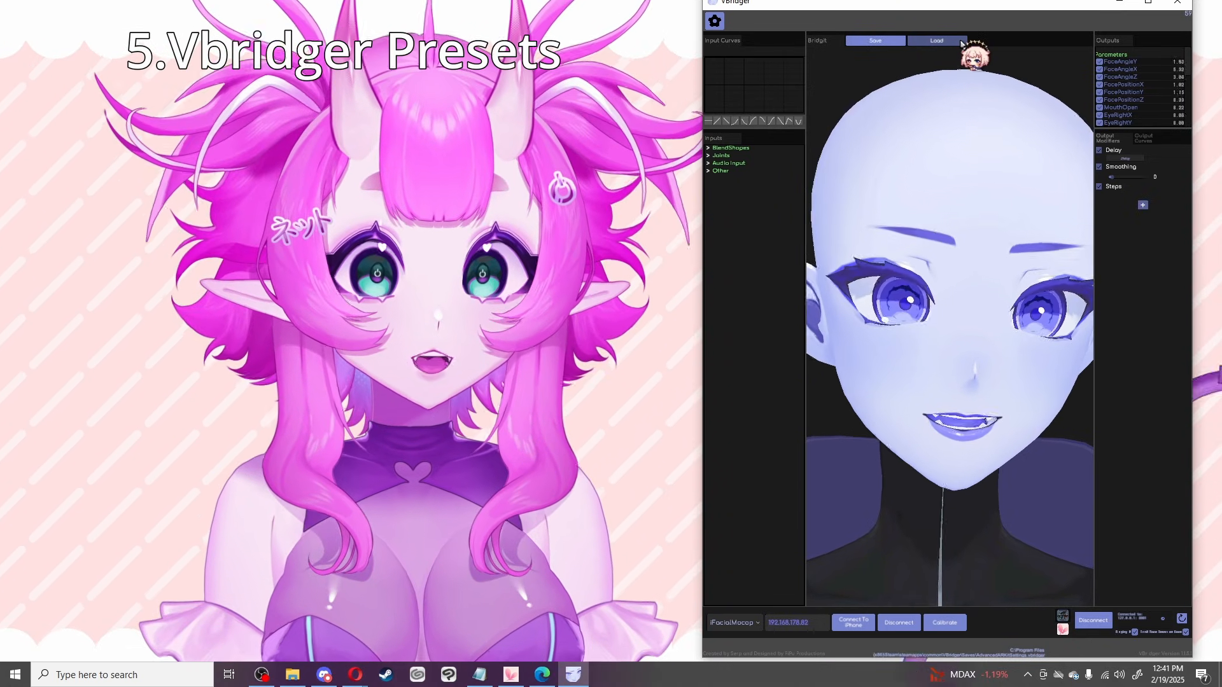
Load the VBridger_AdvancedARKit_V2.0.vbridger preset from the VBridger Saves folder
left_click(949, 43)
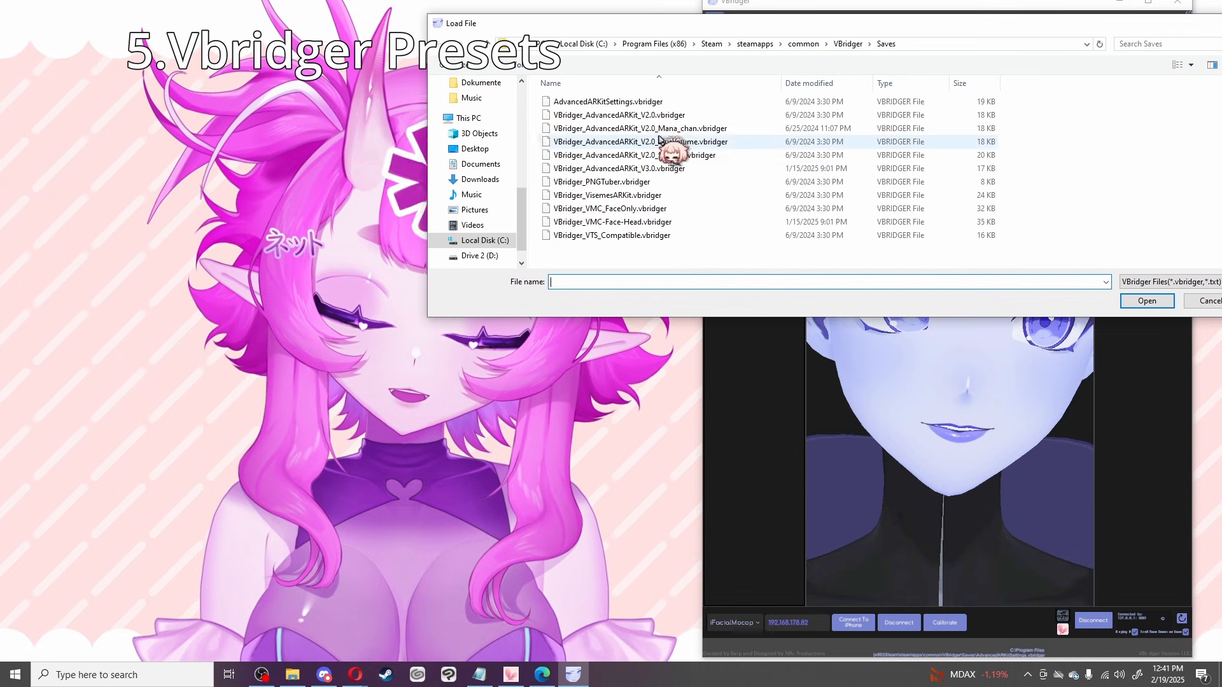
left_click_drag(838, 26, 403, 124)
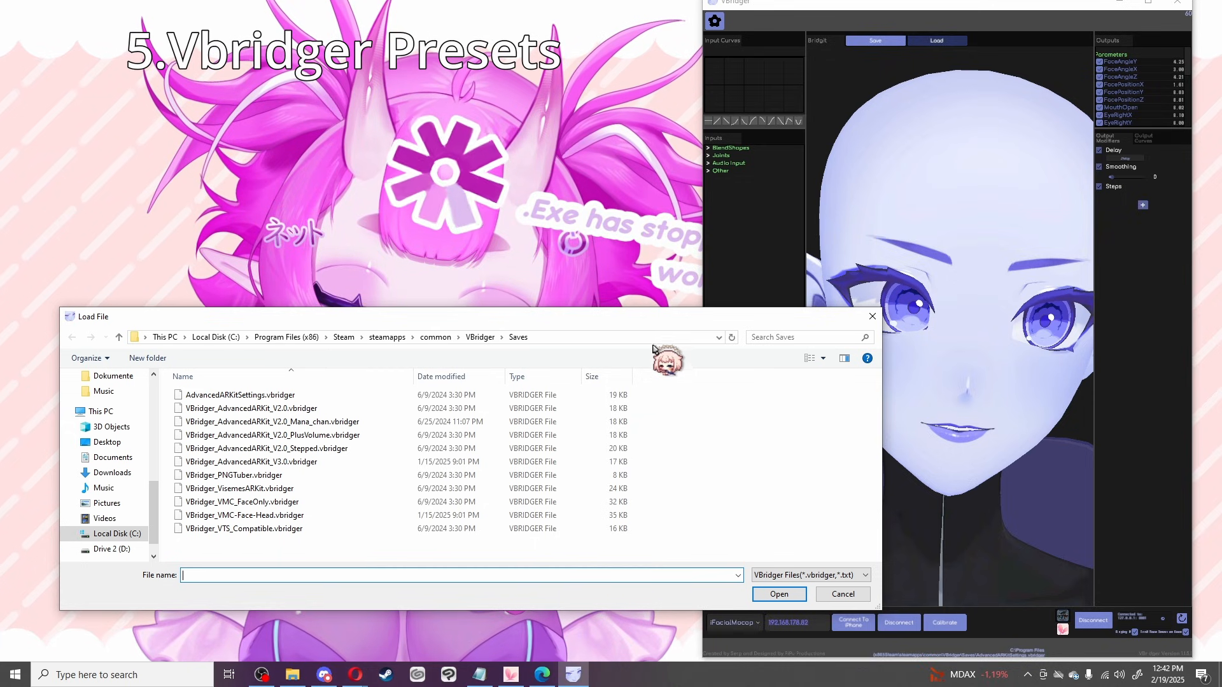
left_click_drag(640, 318, 648, 303)
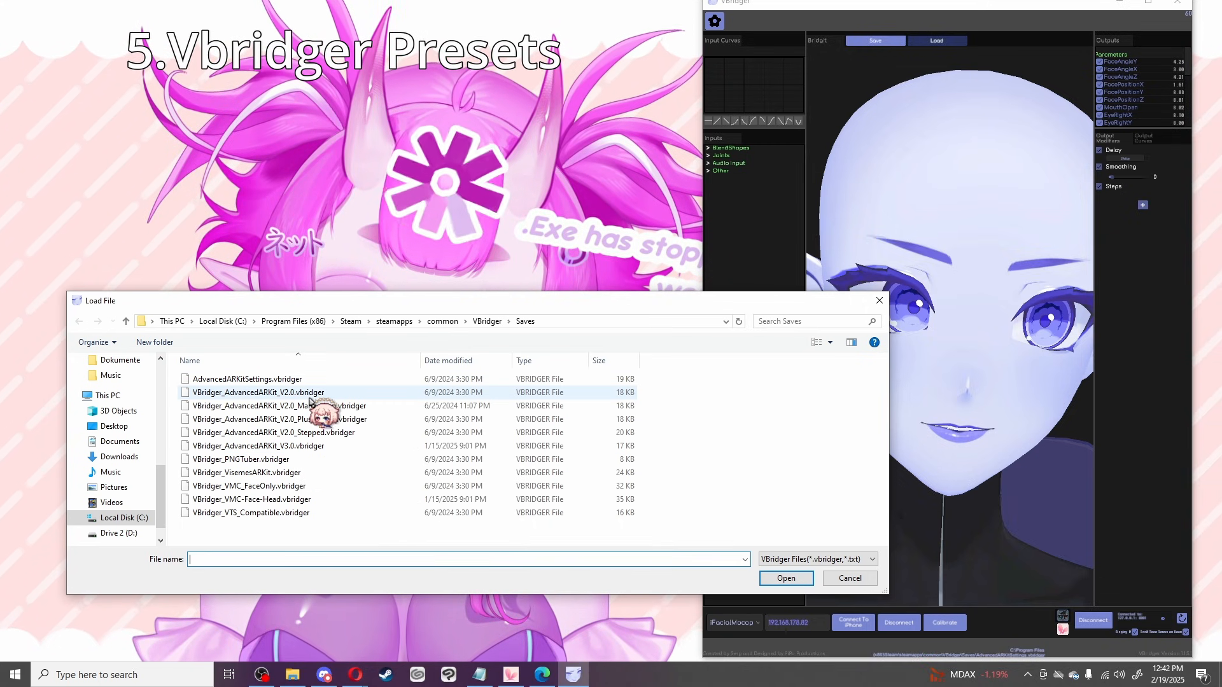
left_click(353, 398)
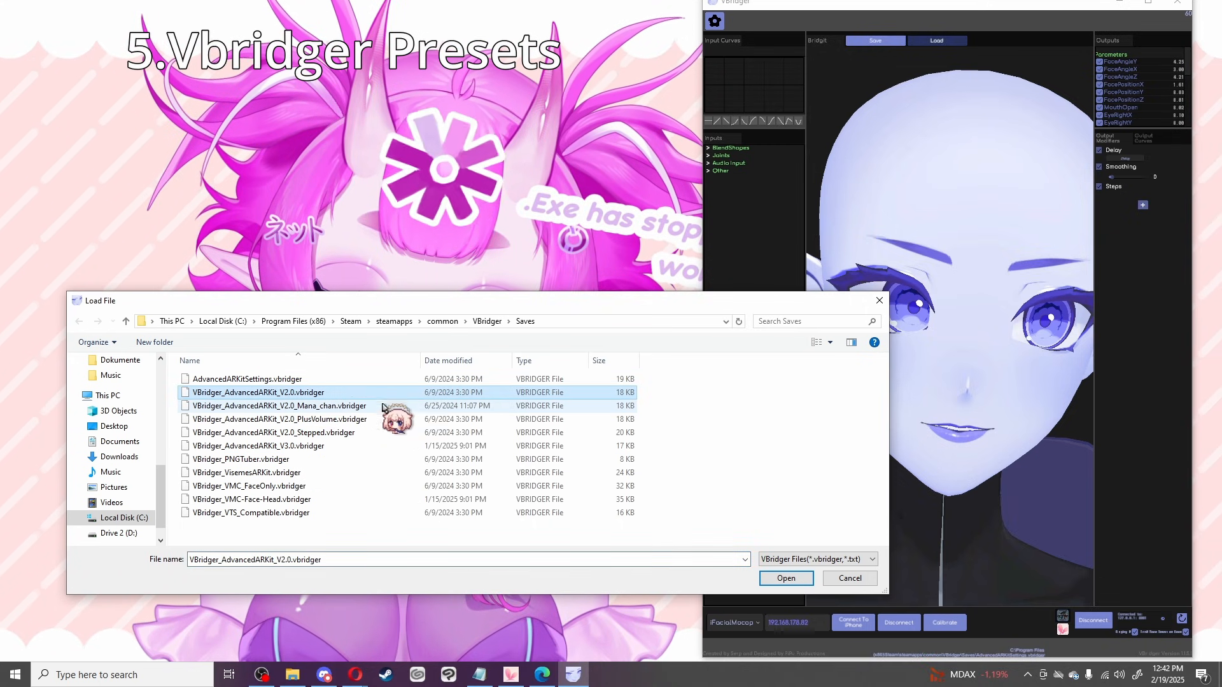
left_click(775, 576)
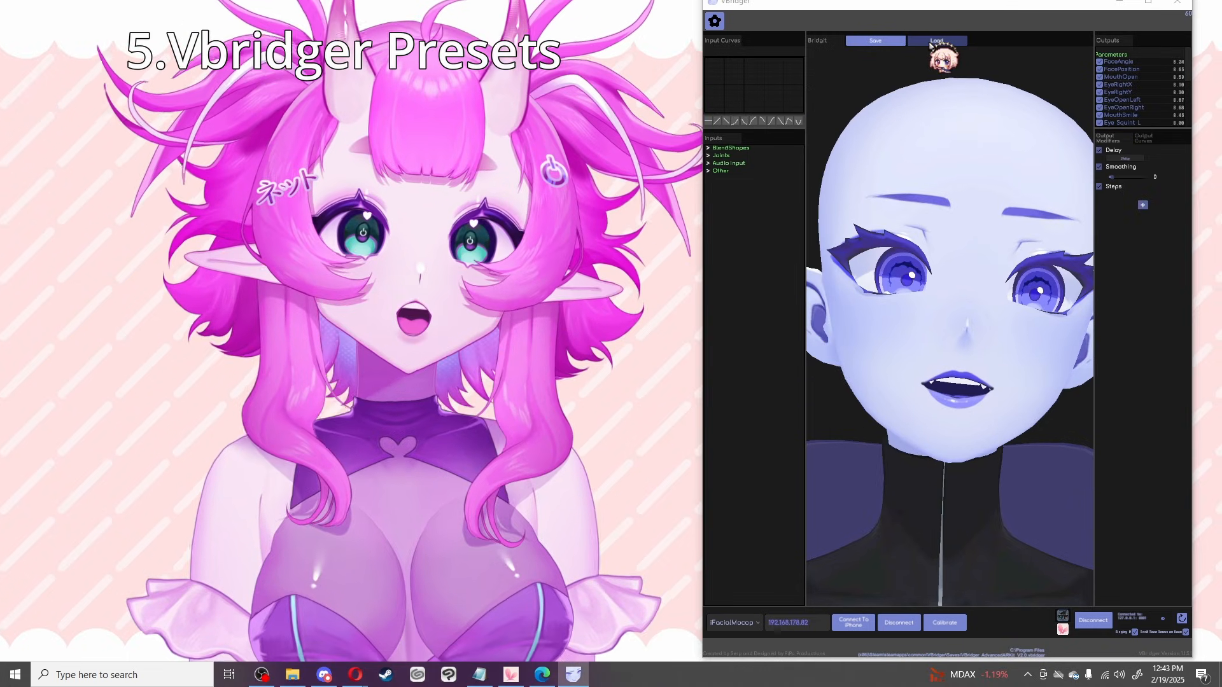
Load the newer VBridger_AdvancedARKit_V3.0.vbridger preset from the Saves folder in place of the current one
left_click(935, 41)
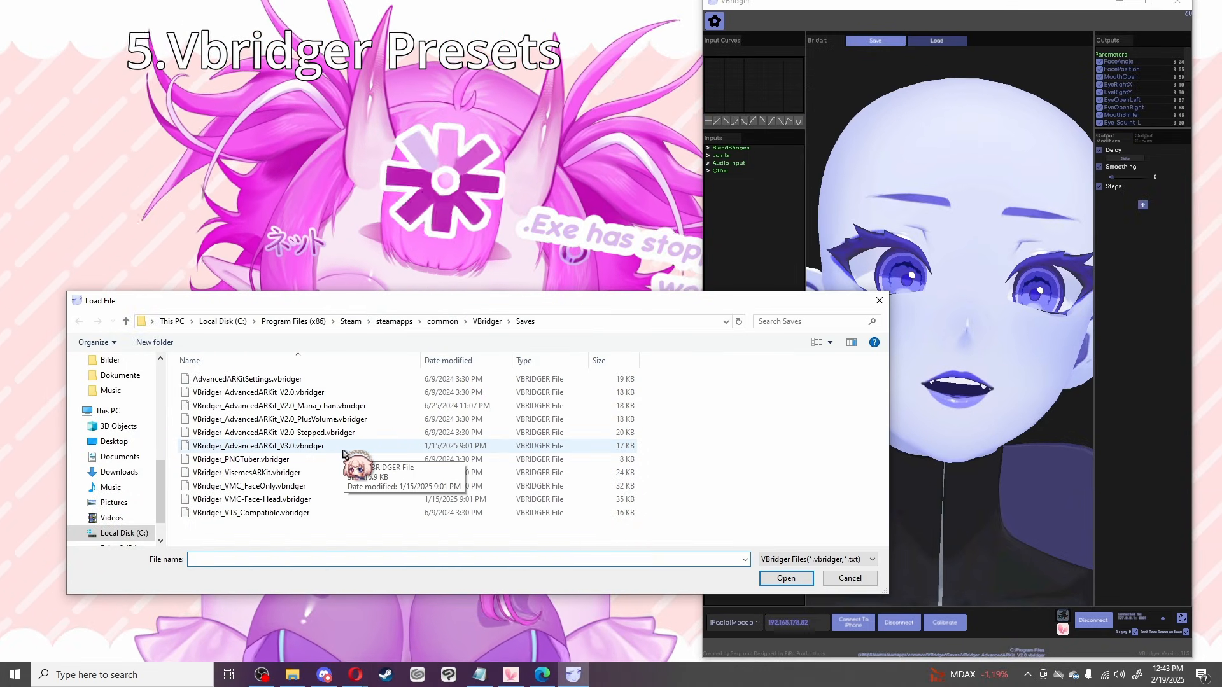
left_click(786, 578)
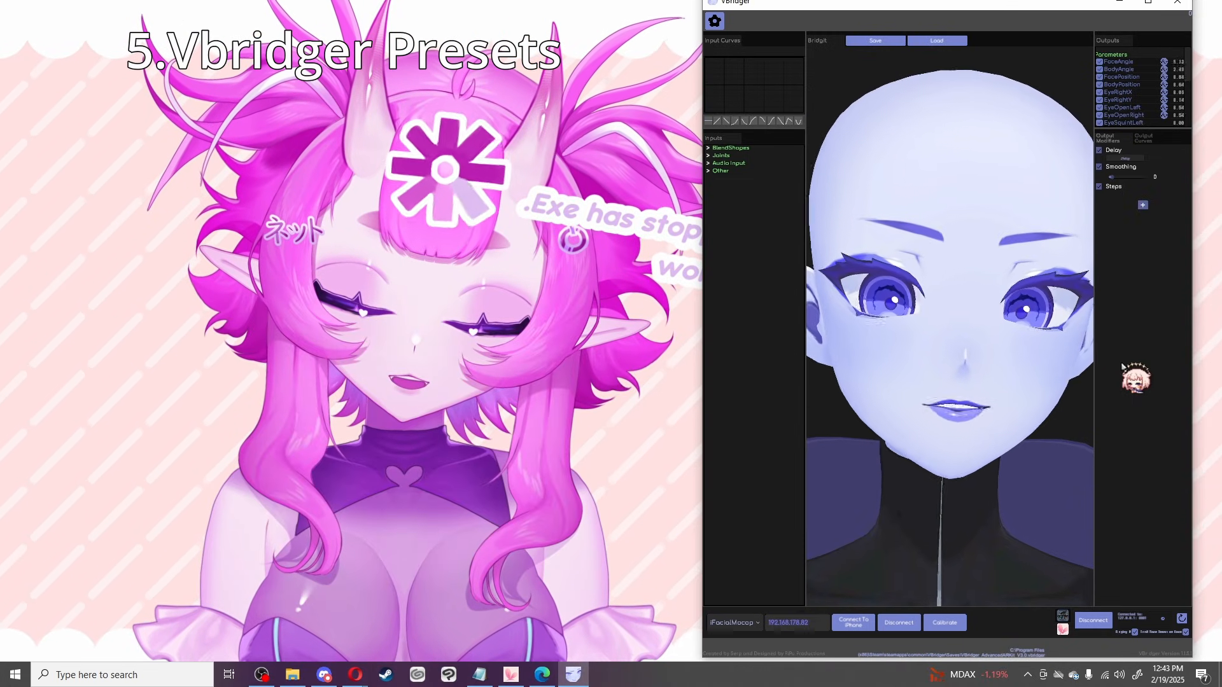